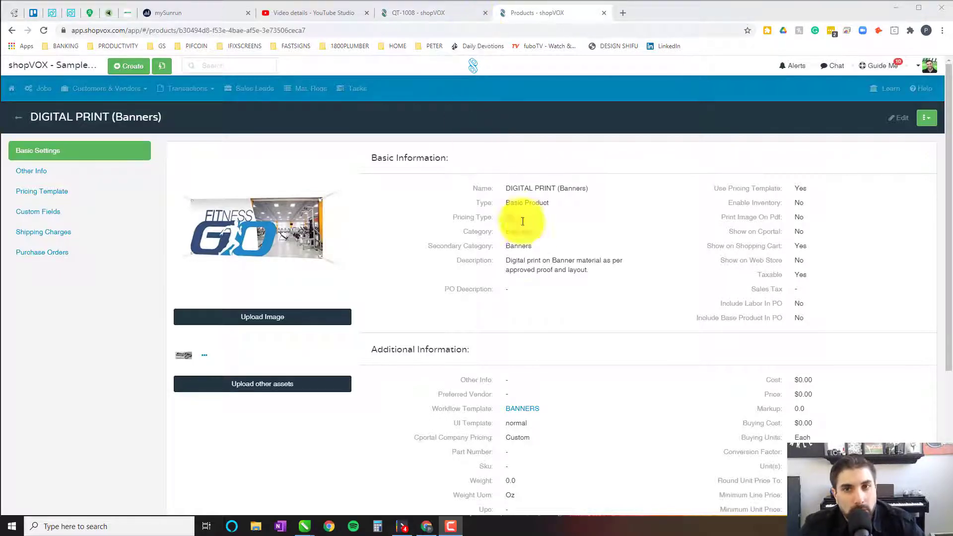
mouse_move(352, 178)
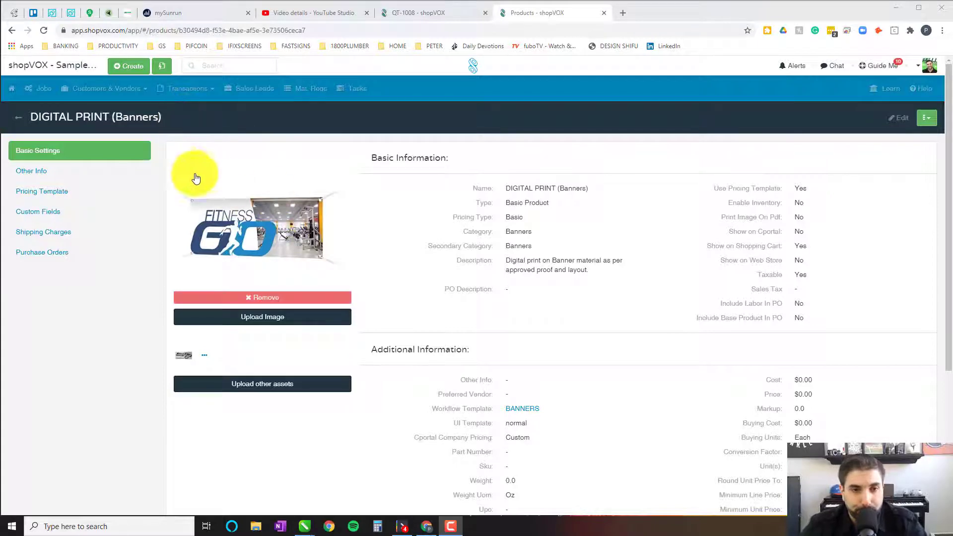
click(54, 65)
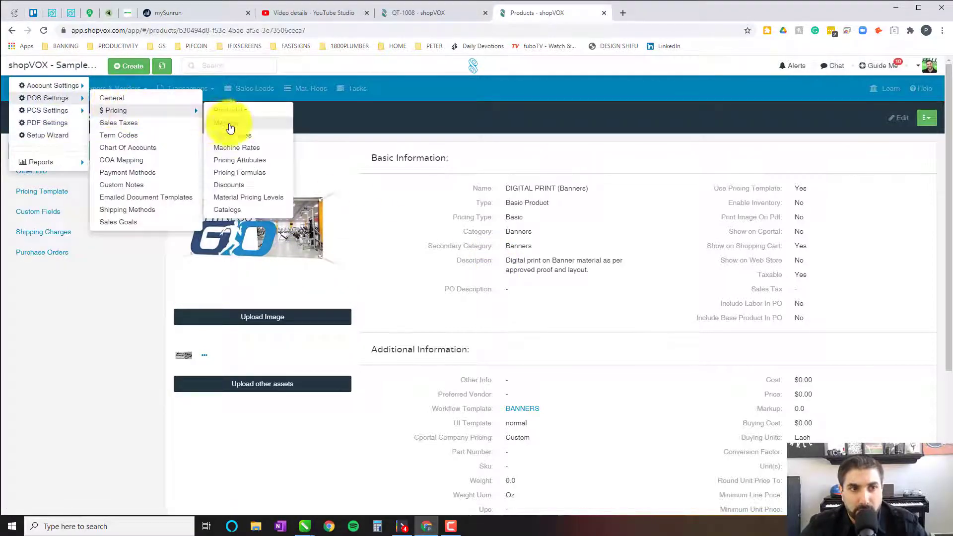
click(267, 126)
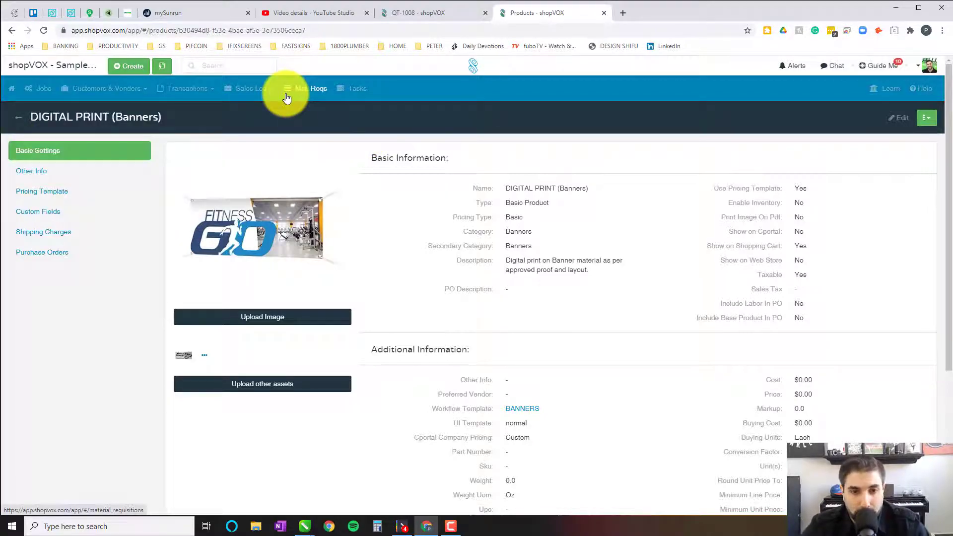
- Examine the basic and additional information of the DIGITAL PRINT (Banners) product, including its preferred vendor and workflow template fields
scroll(451, 291, down, 2)
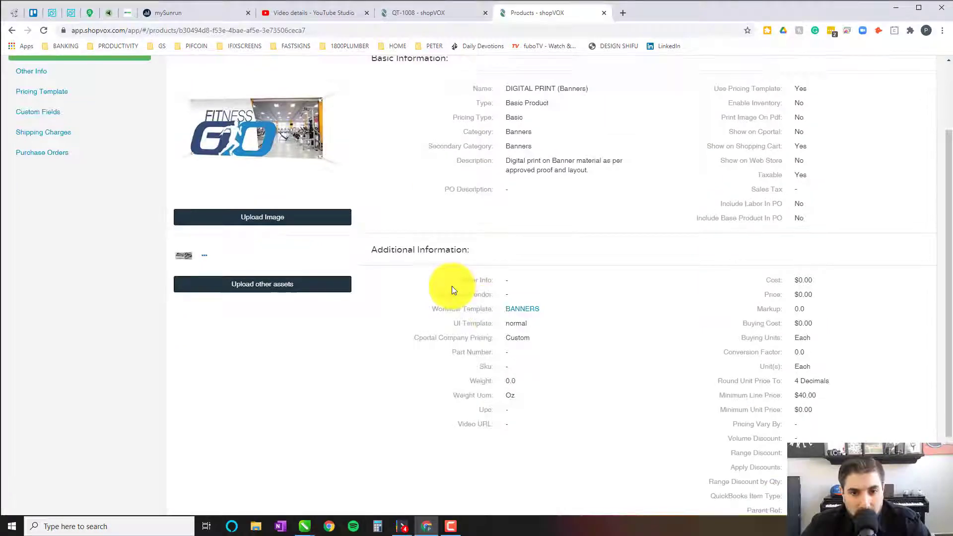
scroll(452, 286, up, 2)
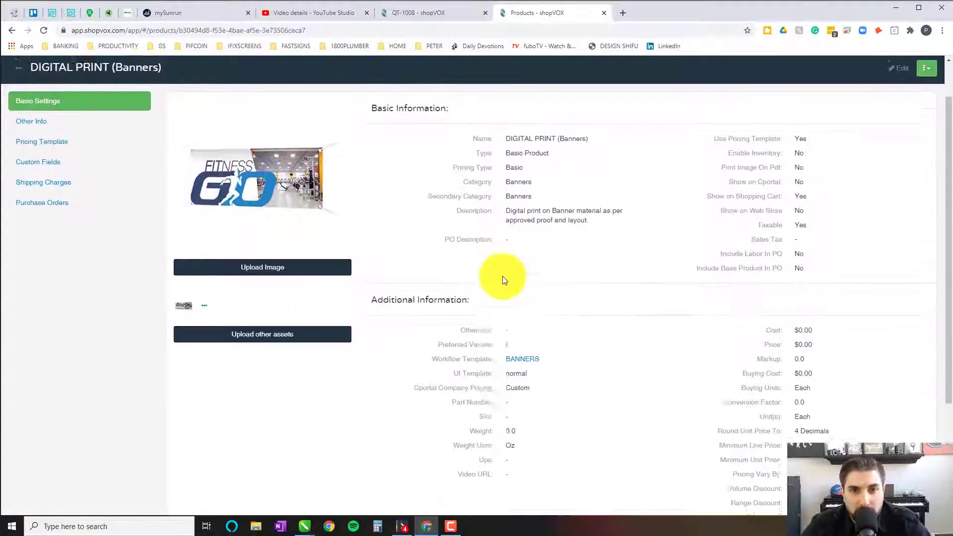
scroll(502, 280, down, 1)
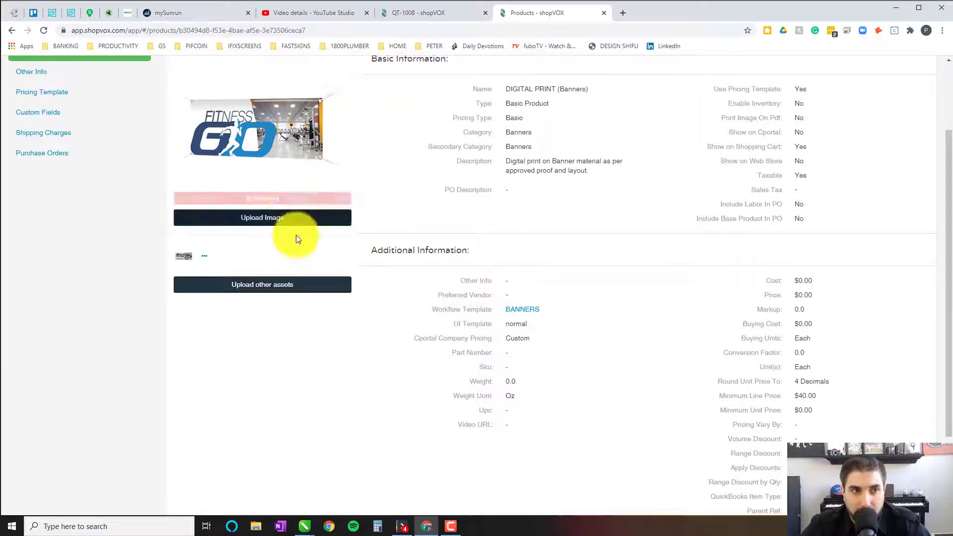
scroll(588, 336, up, 1)
scroll(590, 332, up, 1)
scroll(590, 331, down, 1)
drag(371, 92, 769, 240)
click(574, 278)
drag(371, 284, 790, 427)
click(631, 340)
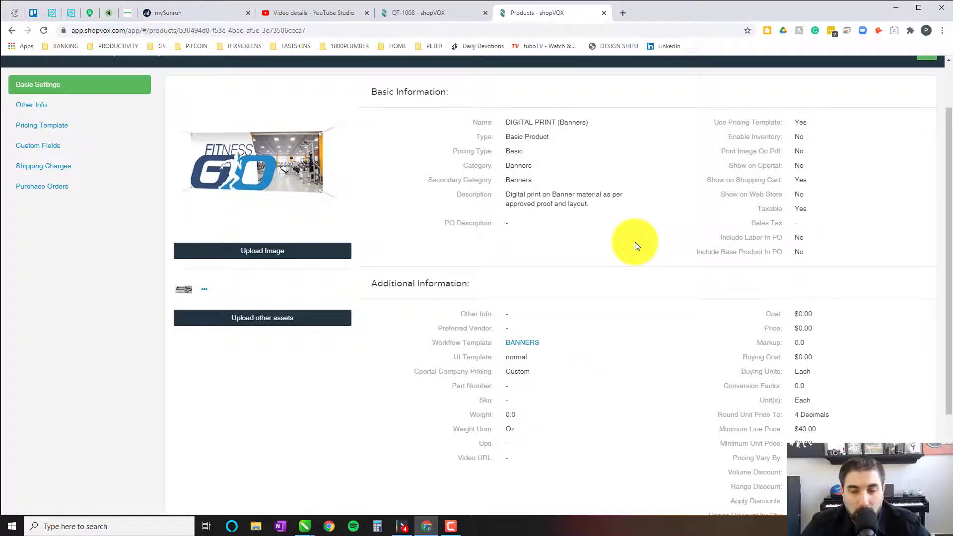
drag(372, 283, 555, 337)
click(446, 323)
click(509, 329)
click(510, 327)
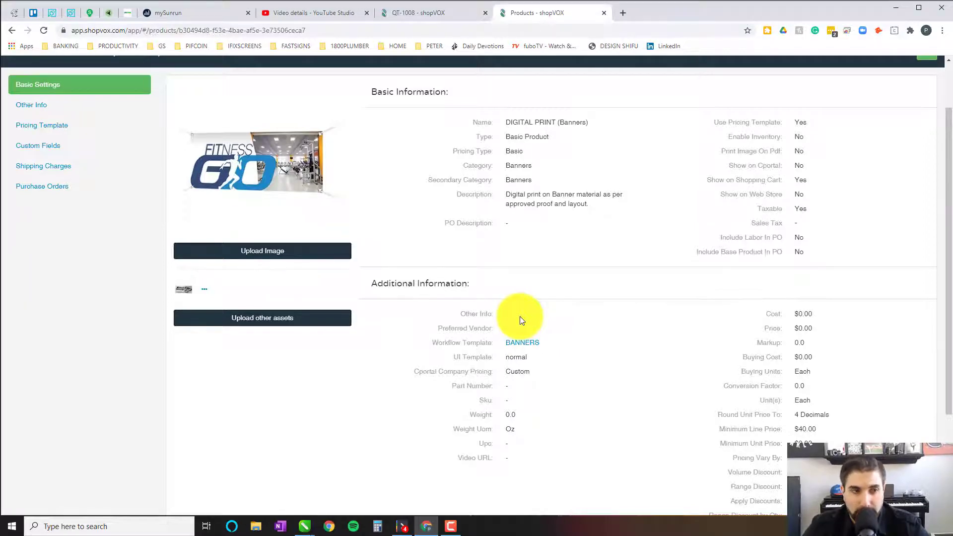
- Open the banner product's pricing template and review its attributes and required pricing options
click(58, 128)
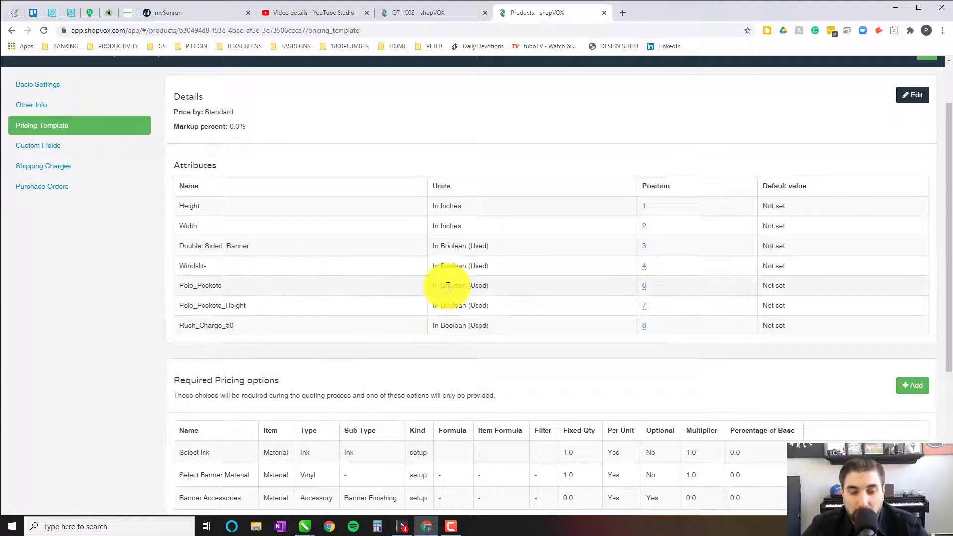
scroll(400, 299, down, 1)
scroll(401, 300, up, 3)
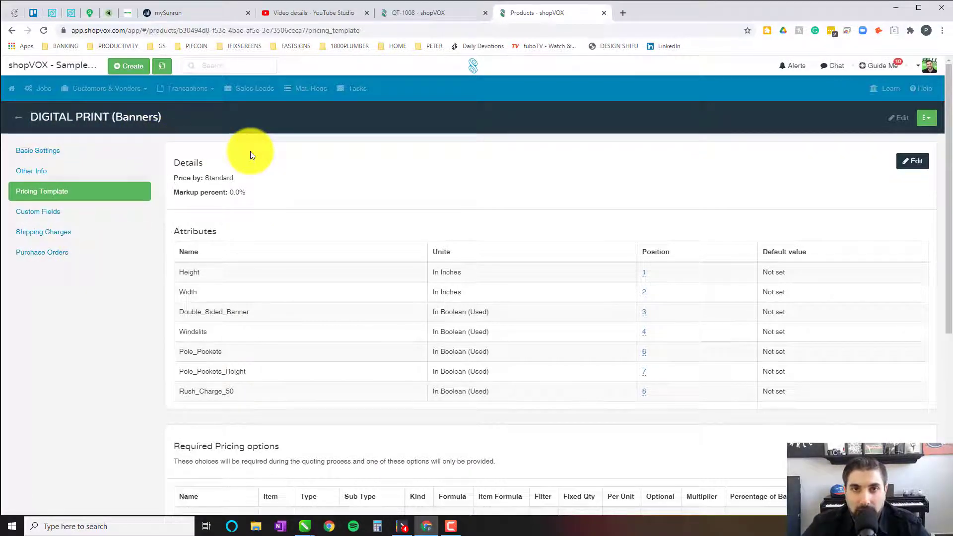
- Open the Products list from the POS pricing settings in a separate browser tab
right_click(72, 65)
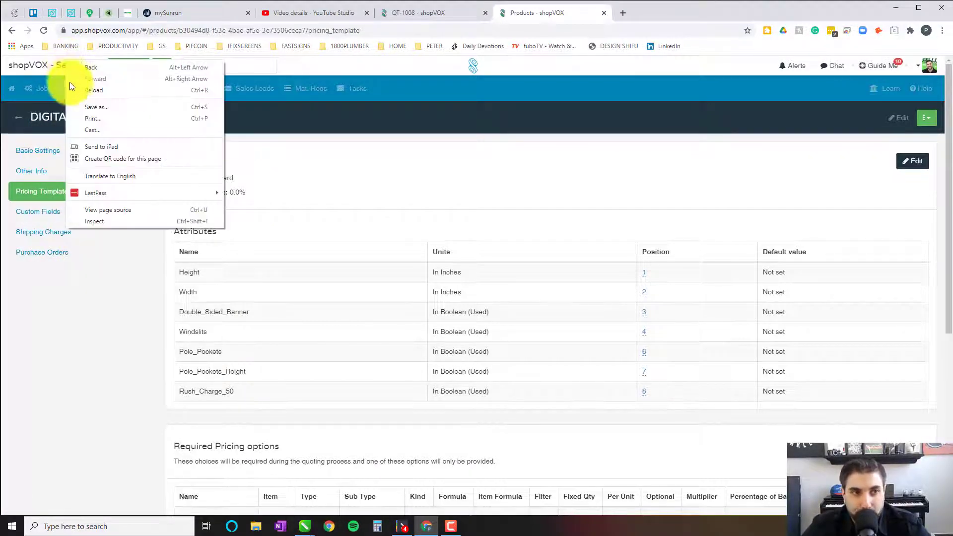
click(40, 60)
right_click(39, 62)
click(39, 62)
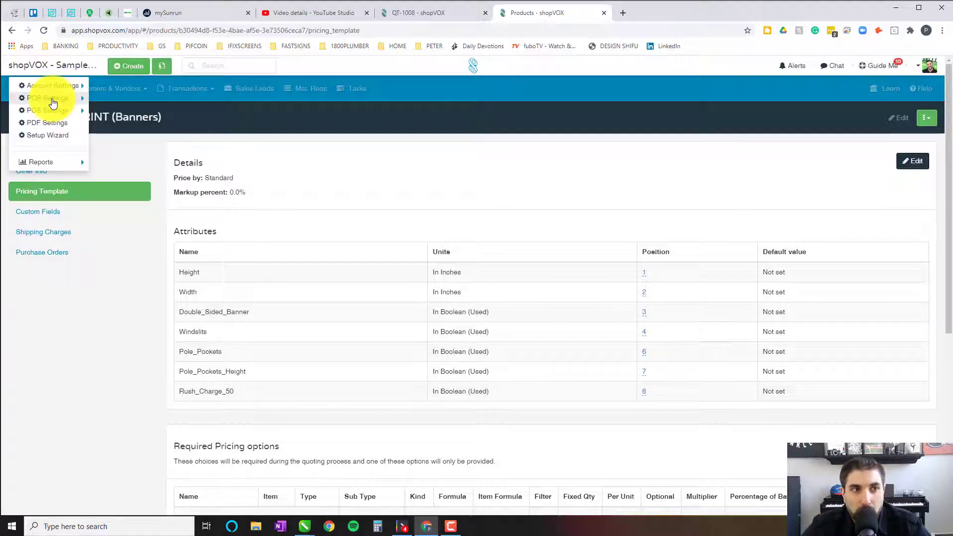
mouse_move(54, 98)
mouse_move(114, 110)
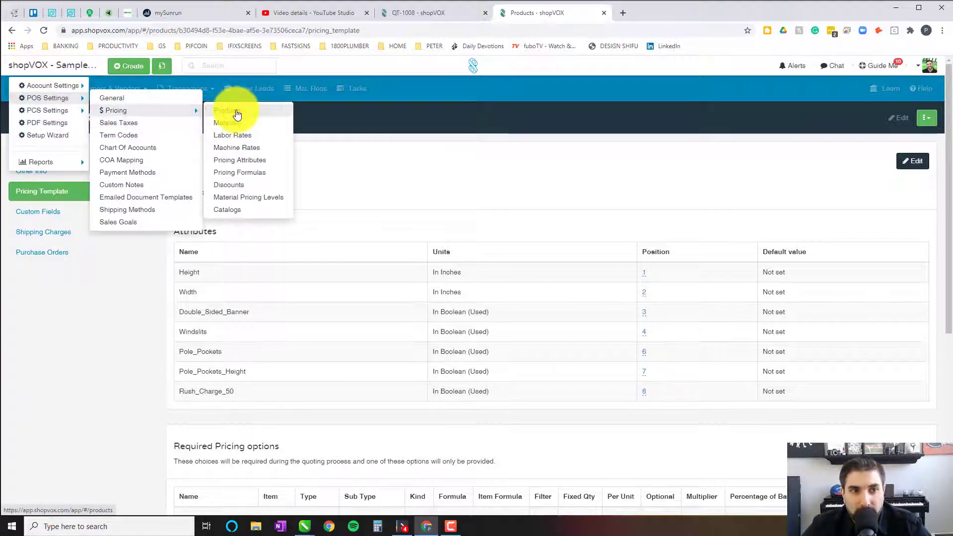
middle_click(262, 115)
click(621, 14)
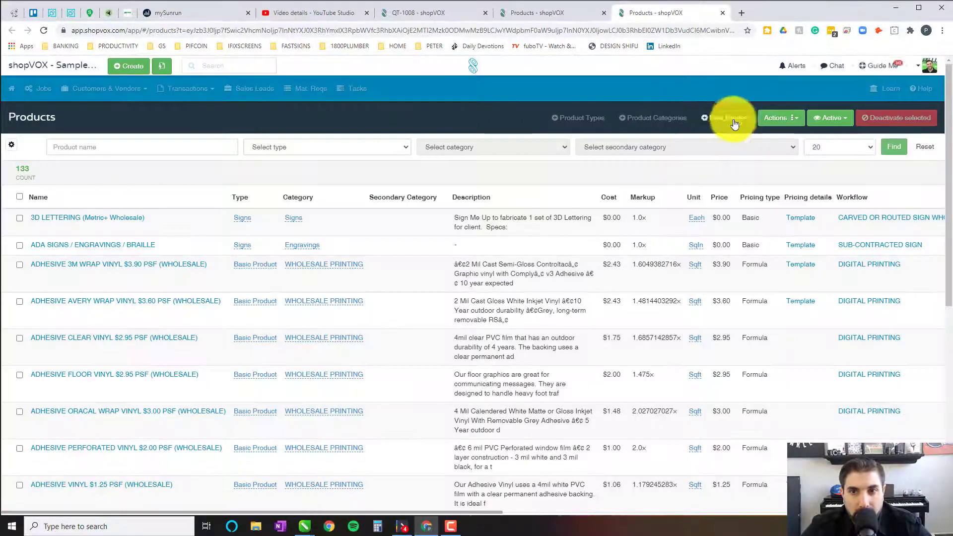
- Open the list of products copyable from other shopVOX accounts, enter "banner" as the product name, and close that browser tab
click(780, 118)
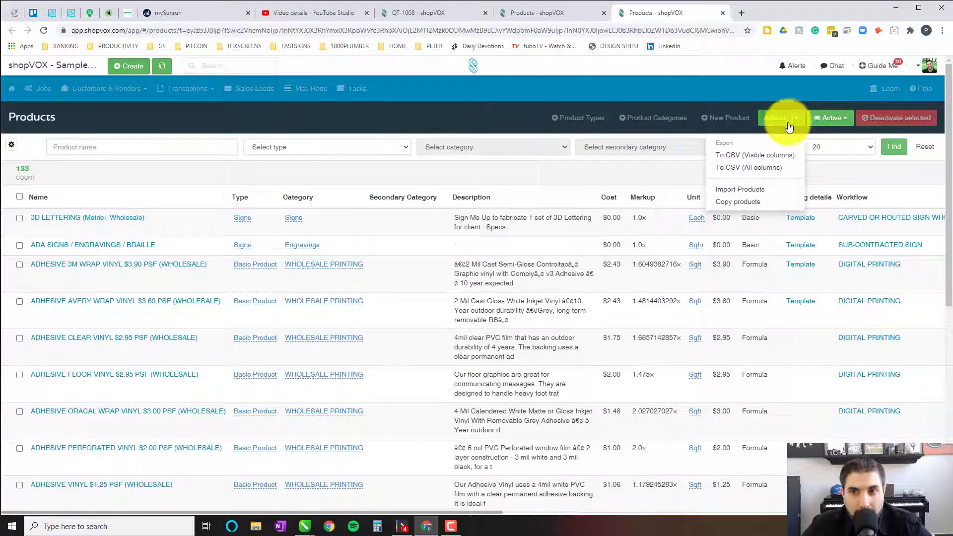
click(752, 205)
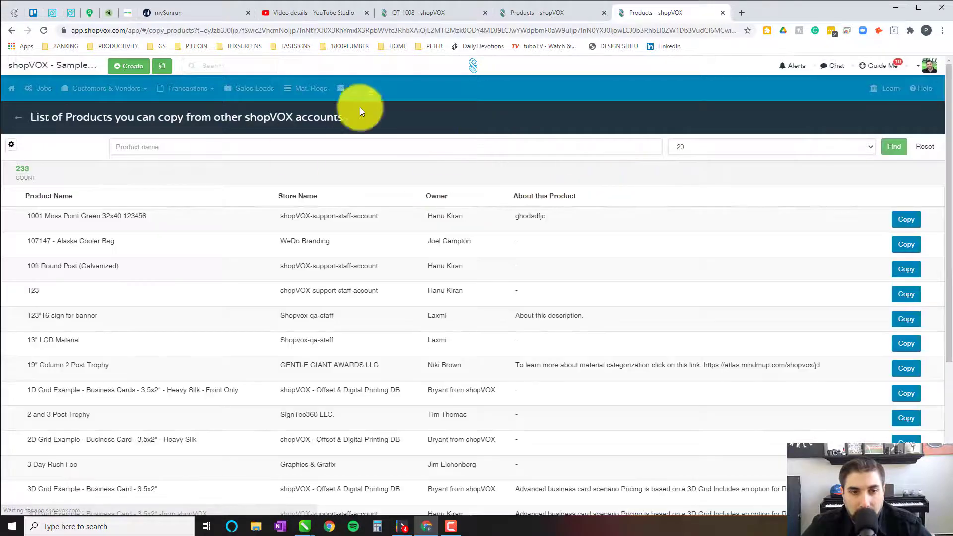
click(359, 140)
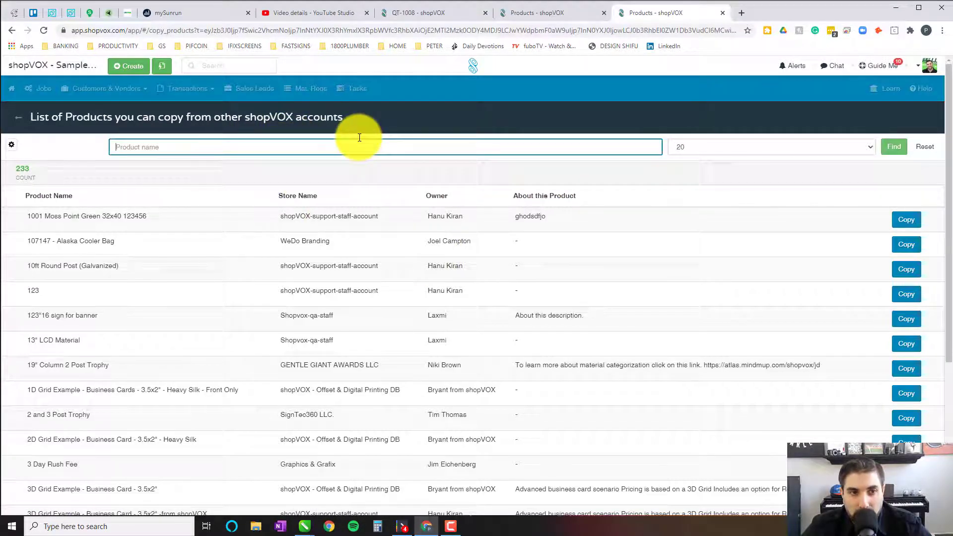
text(banner)
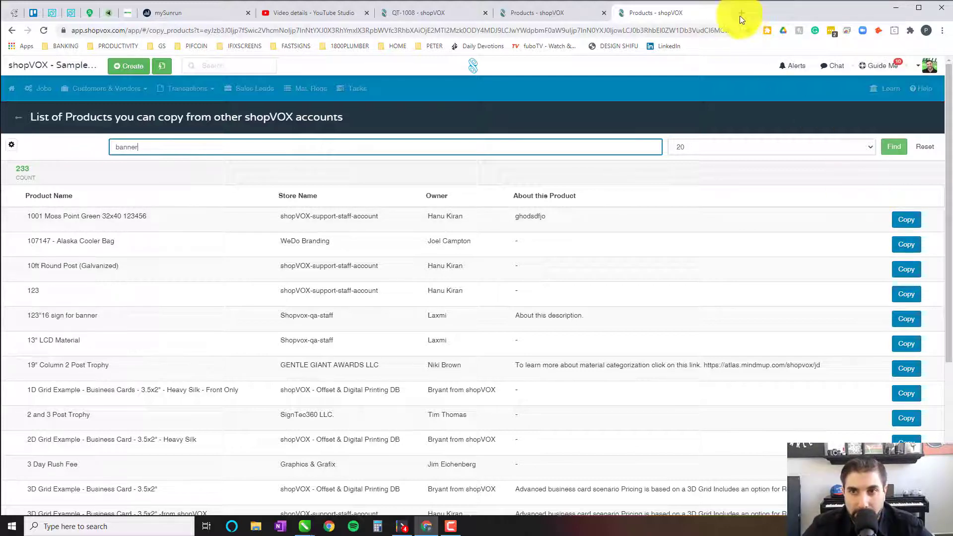
click(722, 13)
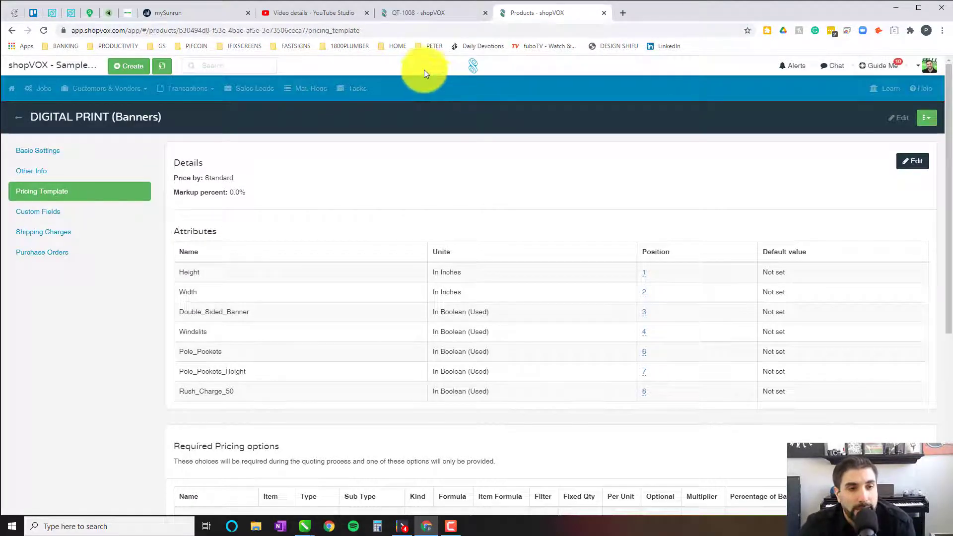
- Go to the new item form of quote QT-1008, look up products matching "banner", and highlight the DIGITAL PRINT (Banners) description
click(427, 13)
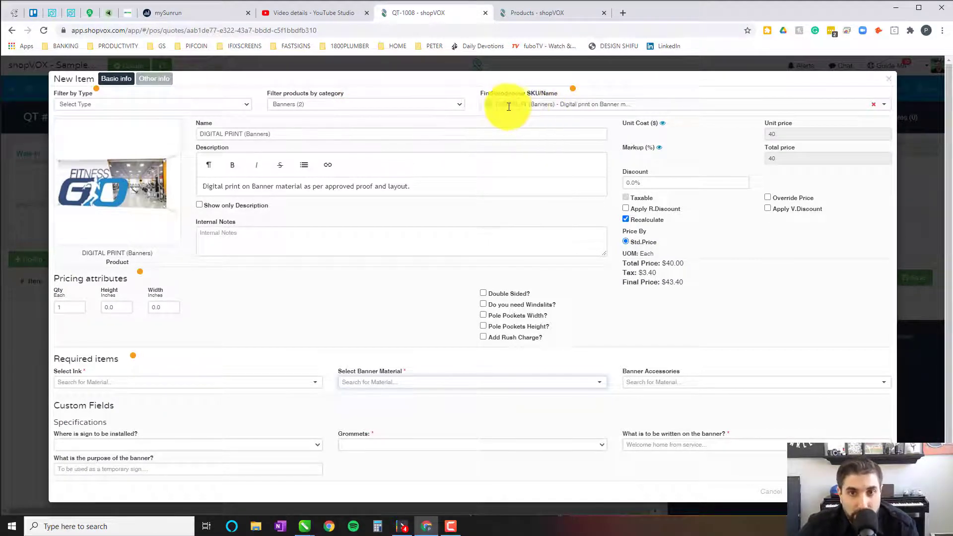
drag(481, 105, 546, 105)
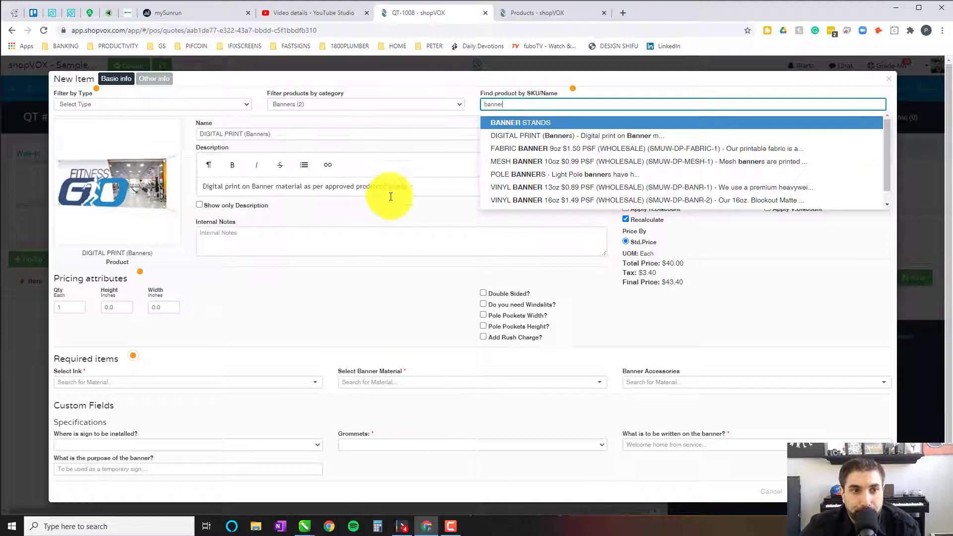
click(440, 188)
drag(440, 187, 192, 167)
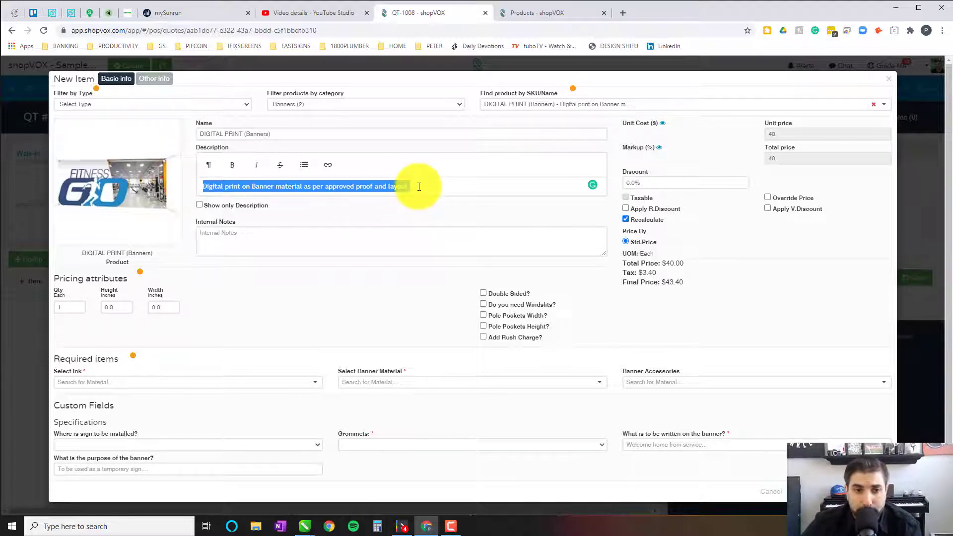
- Set the banner item's height to 48 inches and its width to 96 inches
click(122, 307)
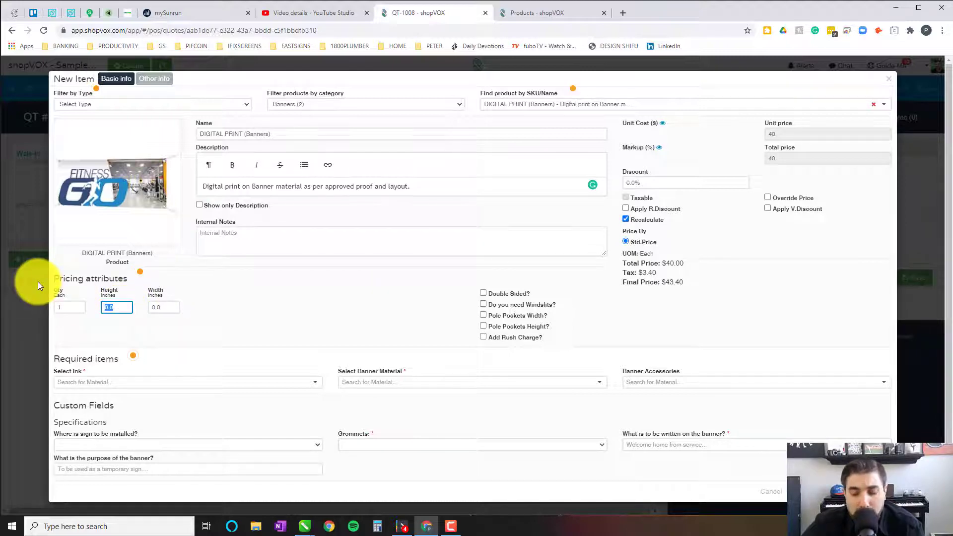
text(48)
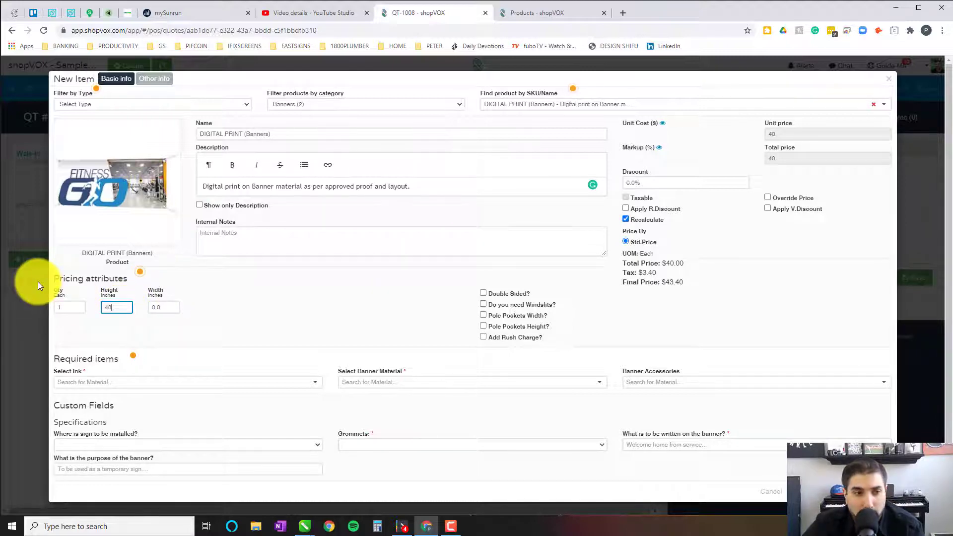
key(Tab)
text(96)
key(Tab)
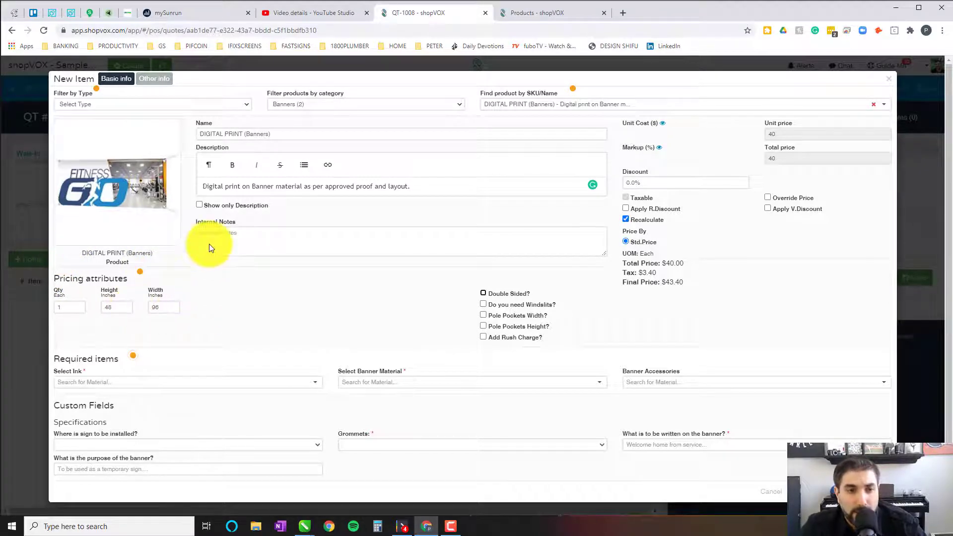
click(425, 299)
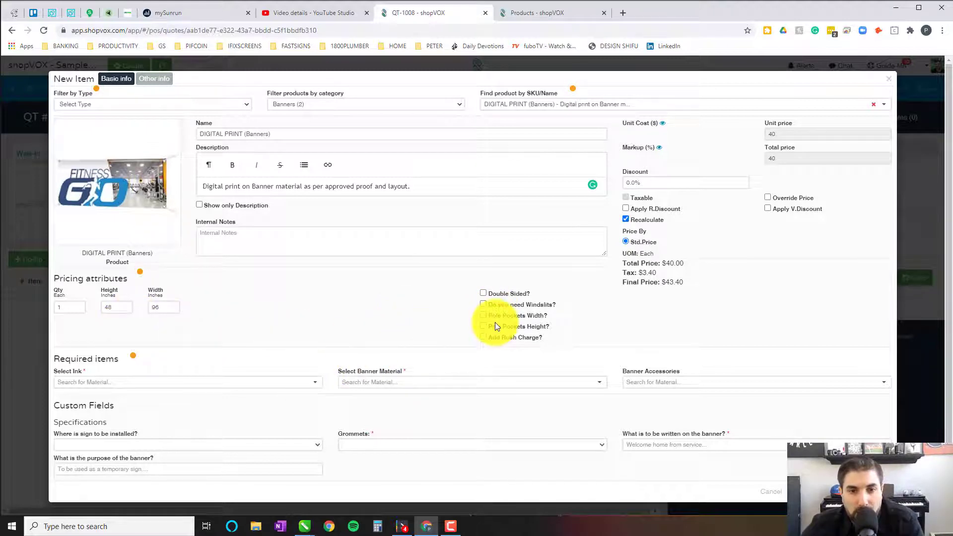
- Choose (2) Ink - Standard as the ink and Banner - 13oz - Matte as the banner material
click(245, 381)
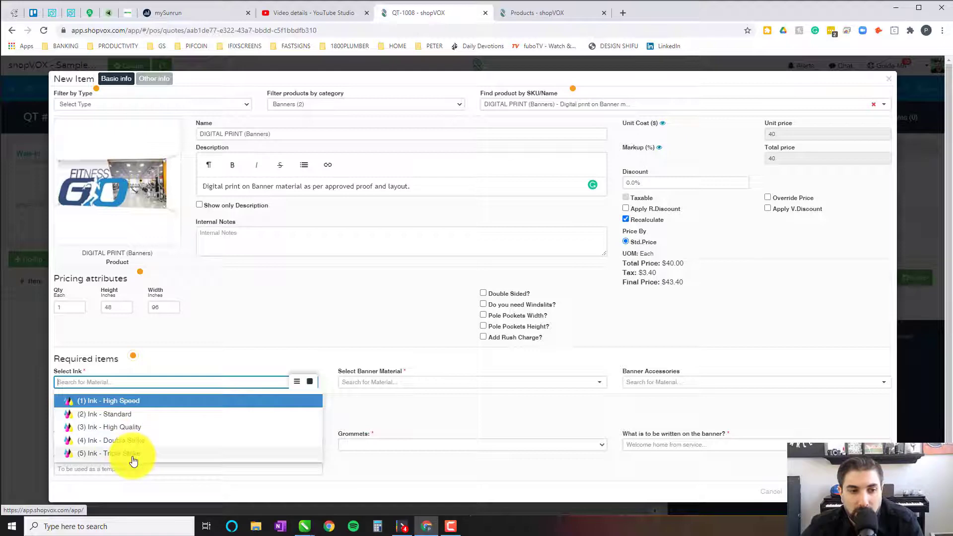
click(133, 417)
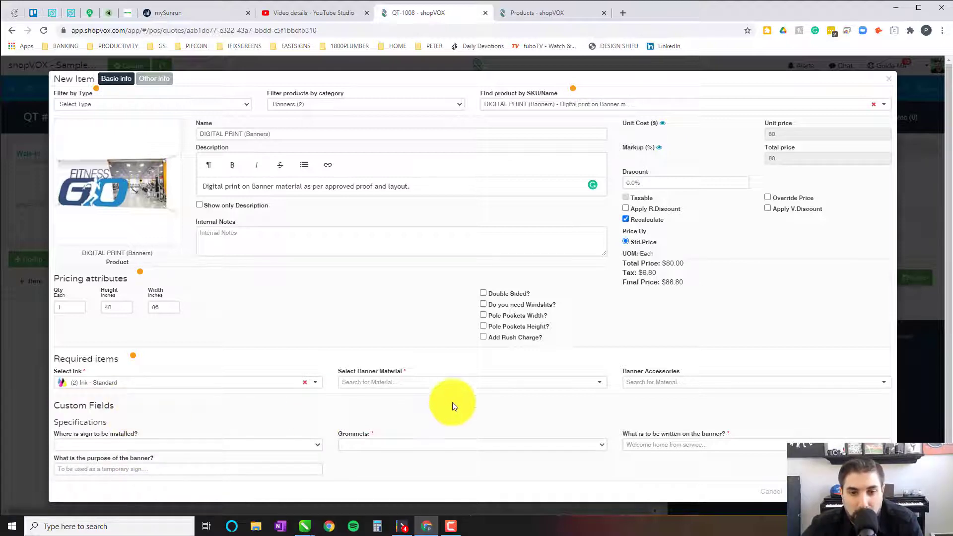
click(456, 383)
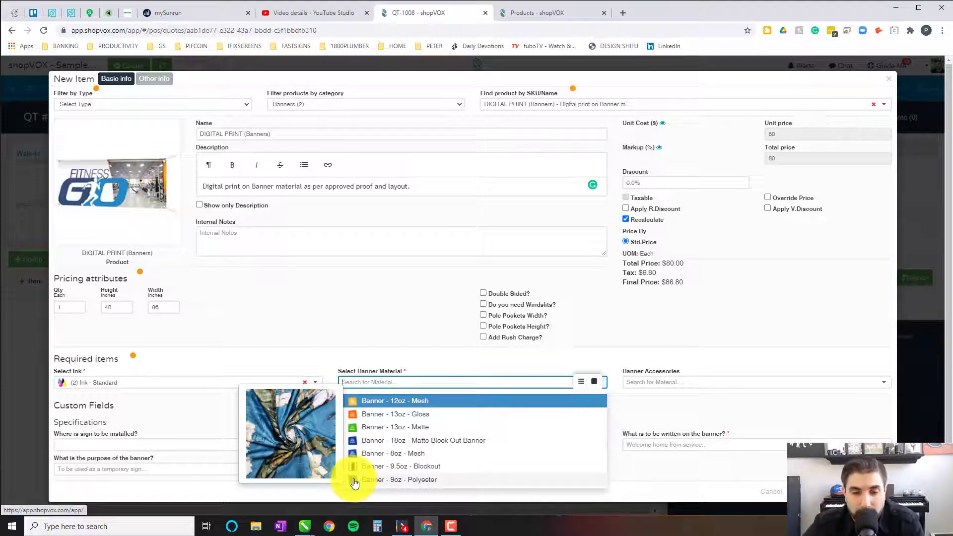
click(383, 426)
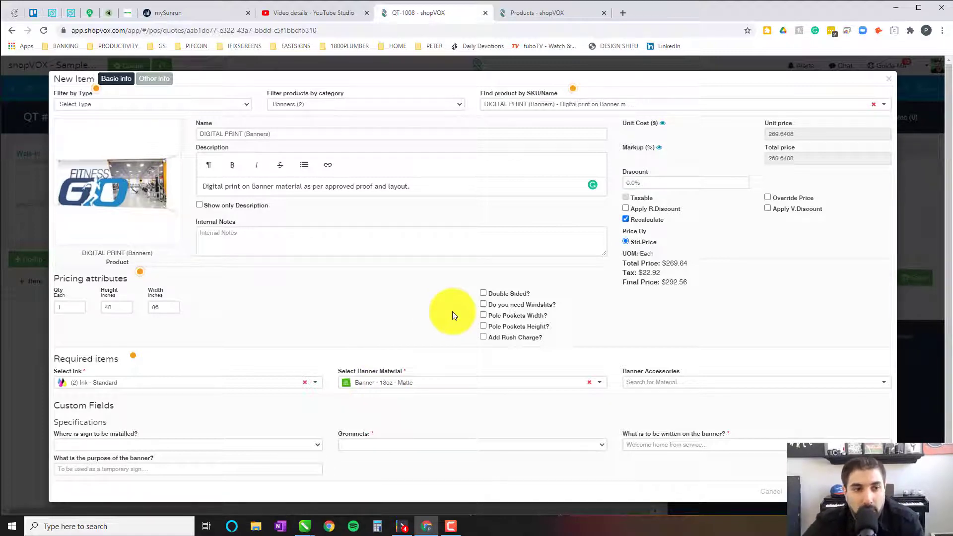
click(242, 383)
click(417, 381)
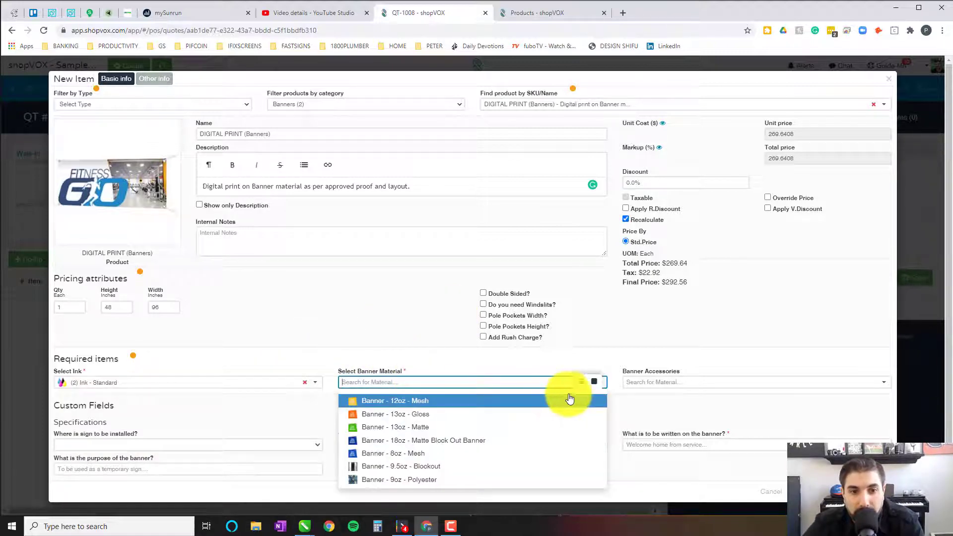
click(670, 380)
click(486, 395)
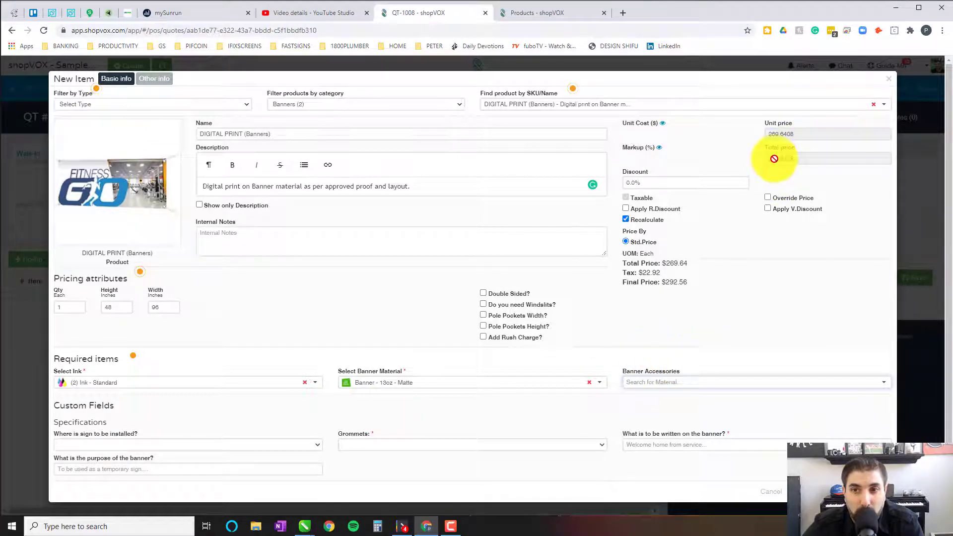
- Look through the available banner accessories and their preview images, from the steel U-channels to the zip ties, without choosing one
click(670, 381)
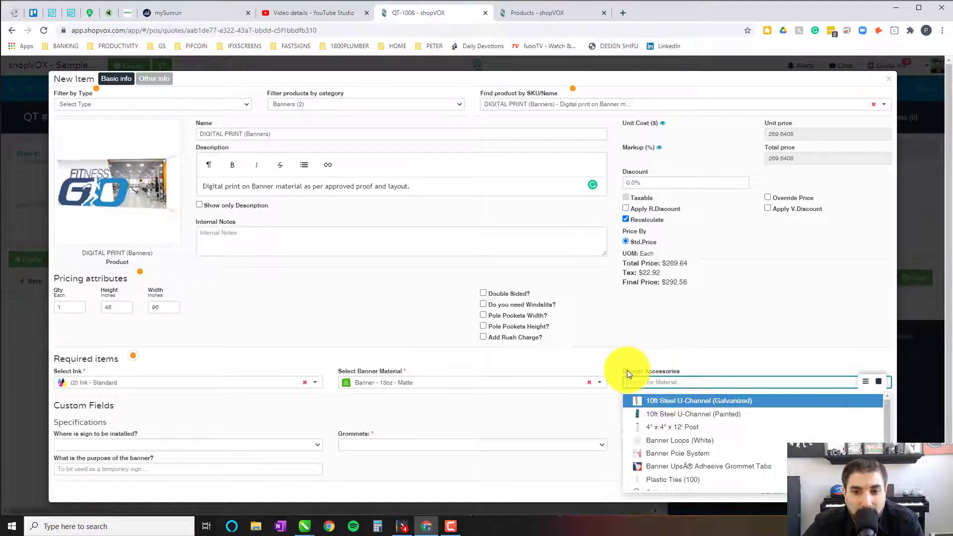
mouse_move(637, 404)
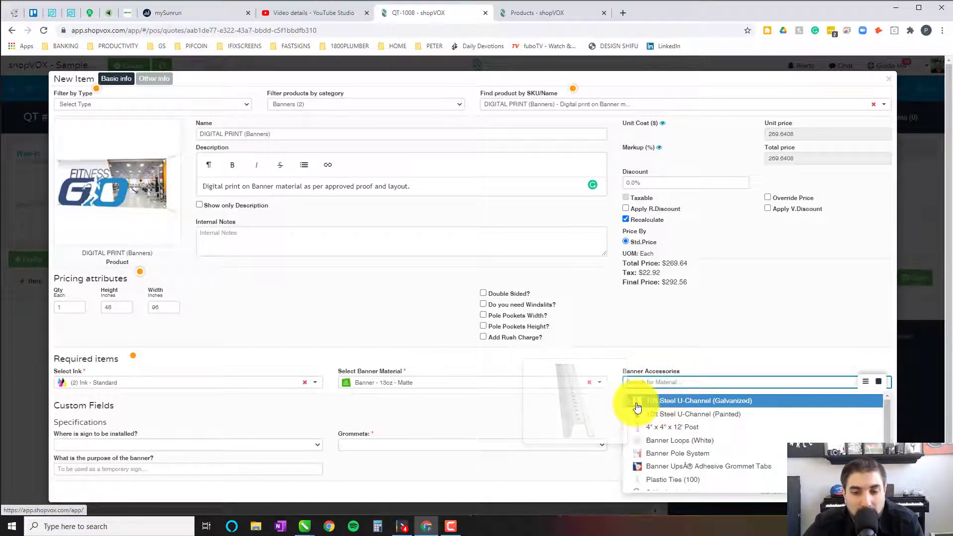
mouse_move(634, 428)
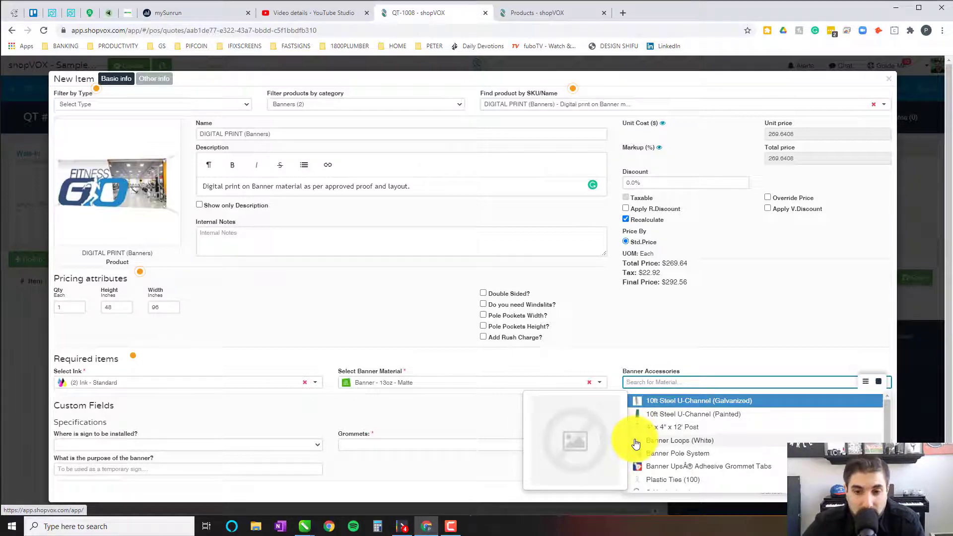
mouse_move(636, 454)
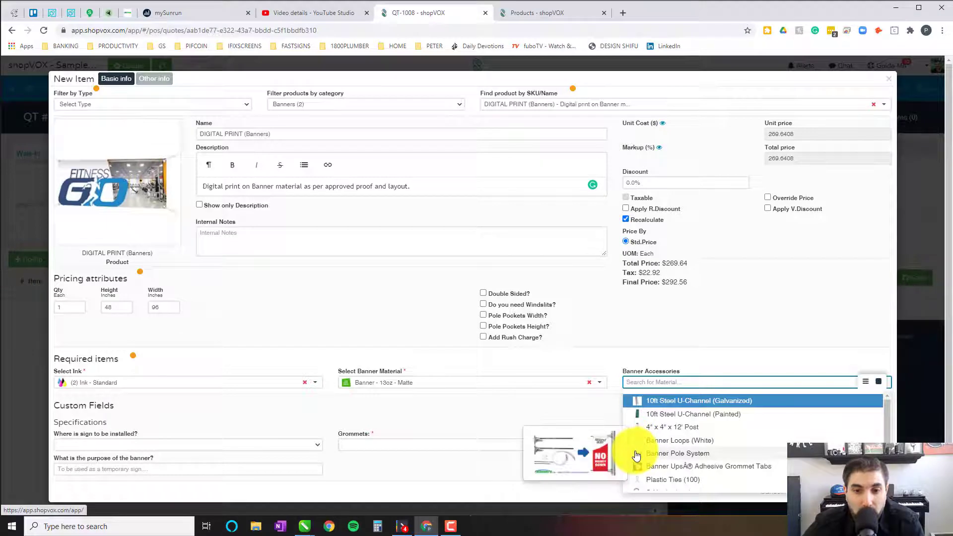
scroll(636, 452, down, 1)
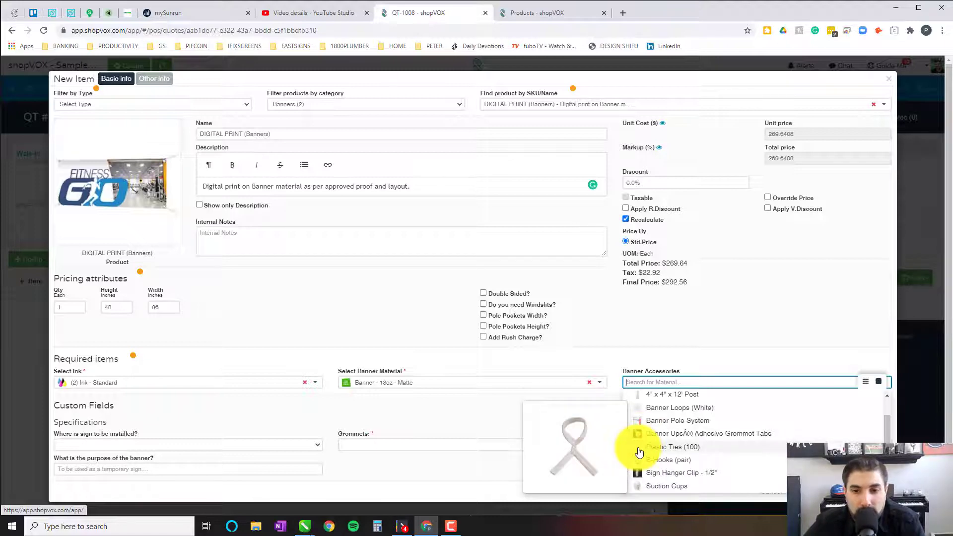
scroll(640, 471, down, 1)
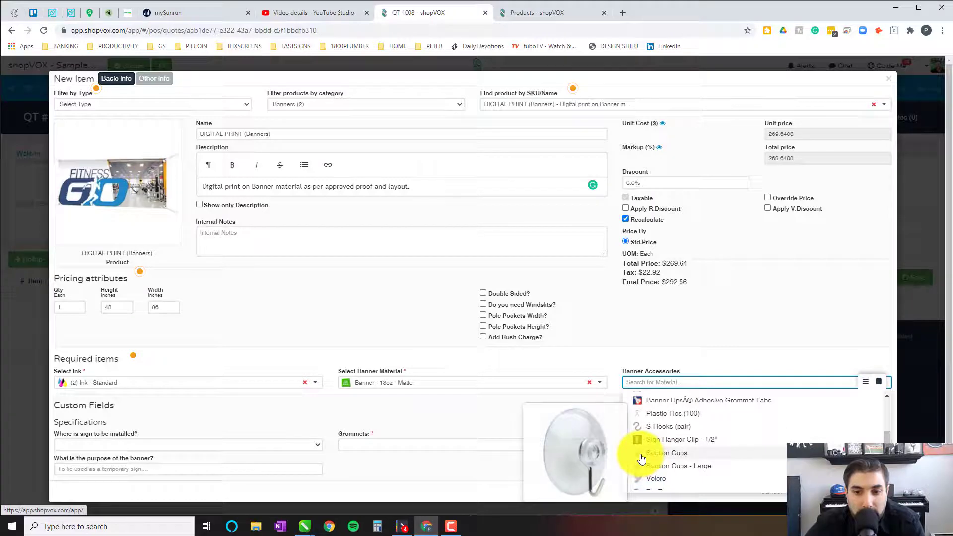
scroll(639, 469, down, 1)
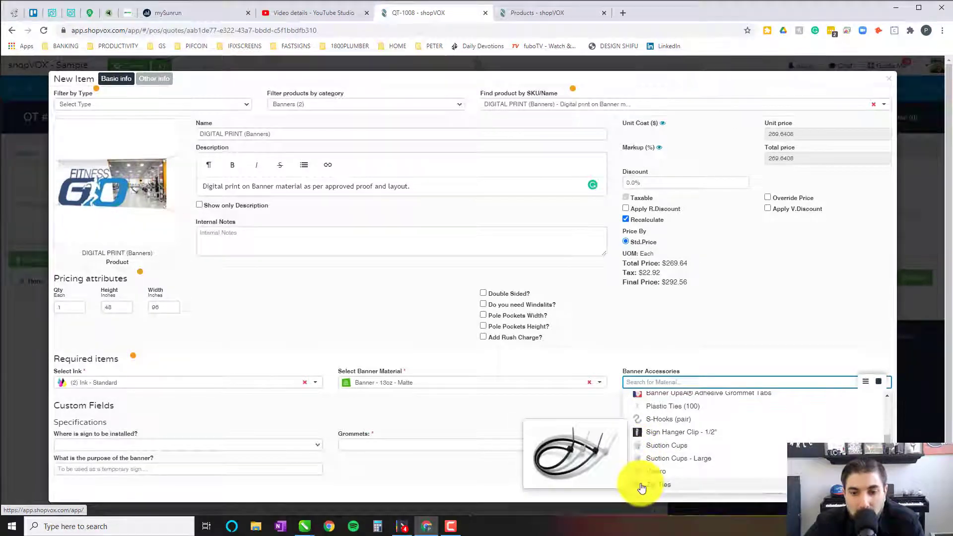
scroll(640, 488, down, 1)
scroll(640, 468, up, 5)
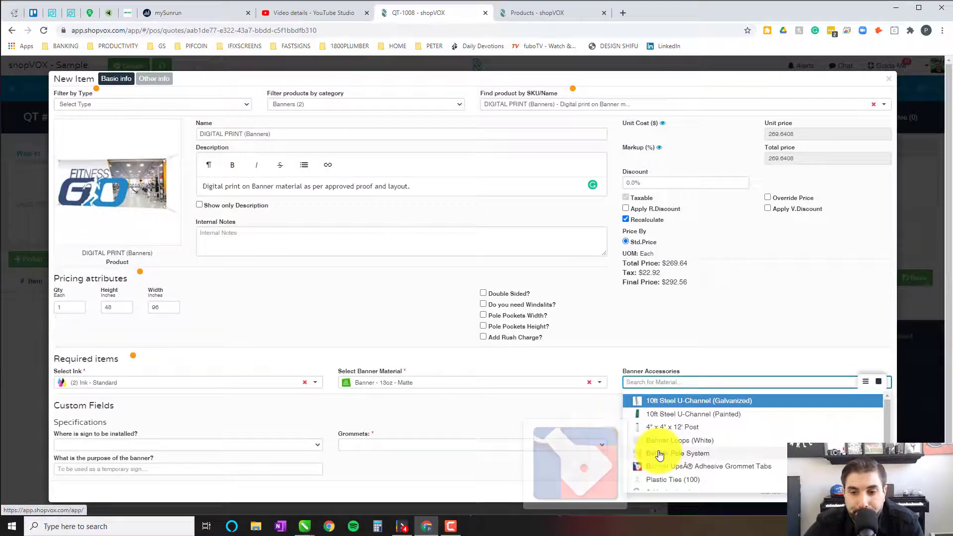
click(648, 355)
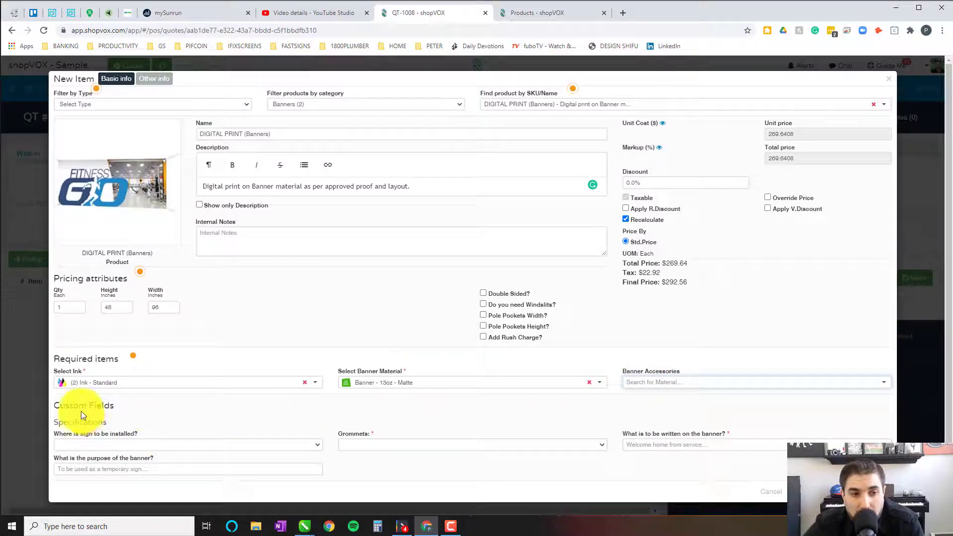
- Specify Exterior Wall as the installation location and grommets Every 2' All Sides
click(96, 446)
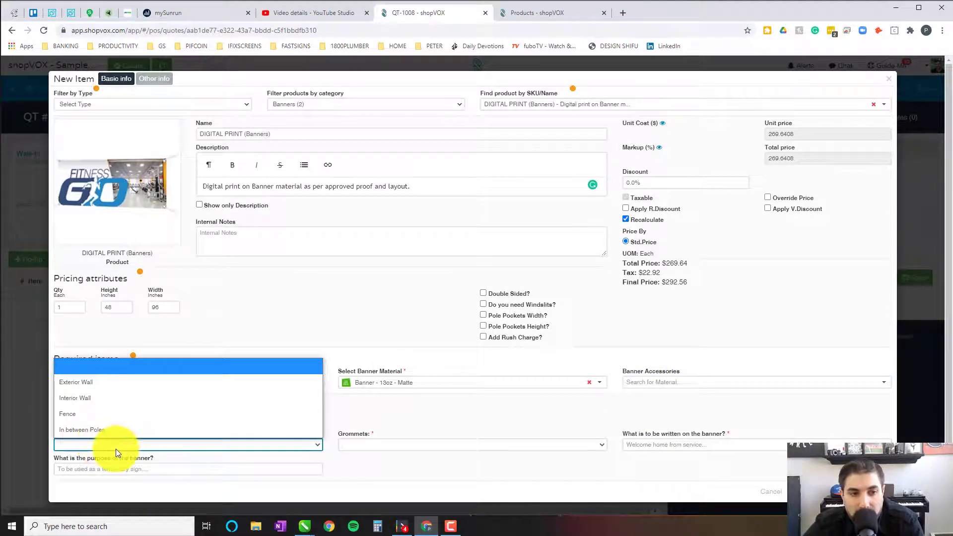
click(101, 383)
click(365, 445)
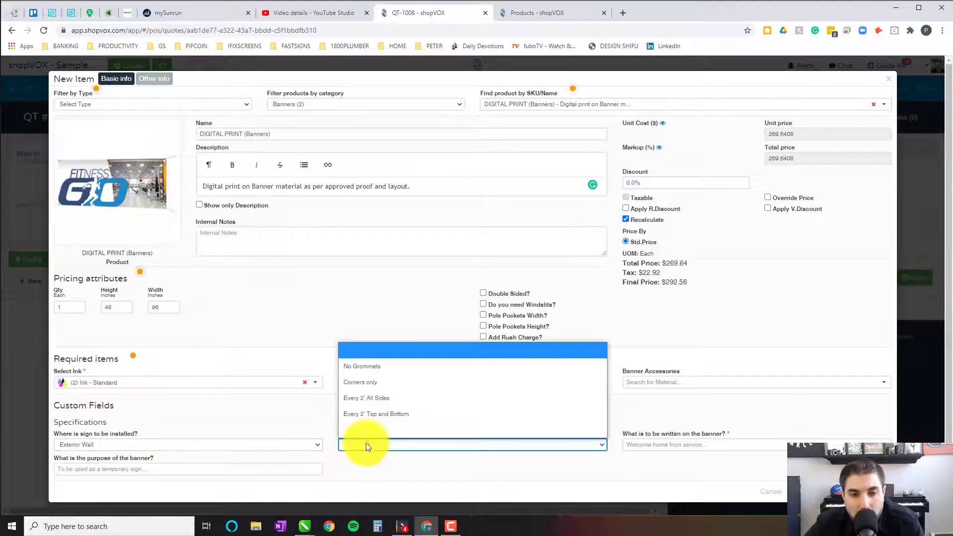
click(364, 399)
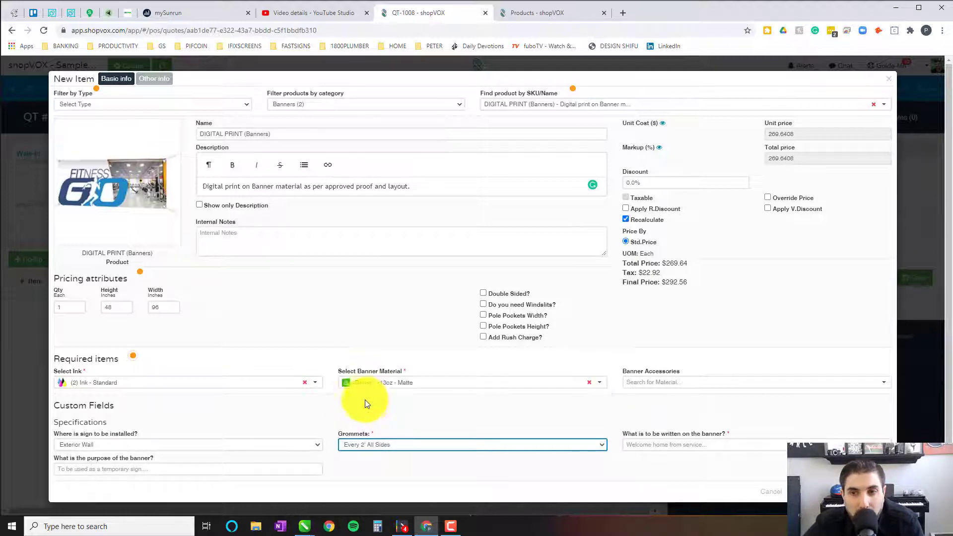
- Enter "Customer Supplied Artwork" as the banner's wording and "Temporary Special discount." as its purpose
click(660, 446)
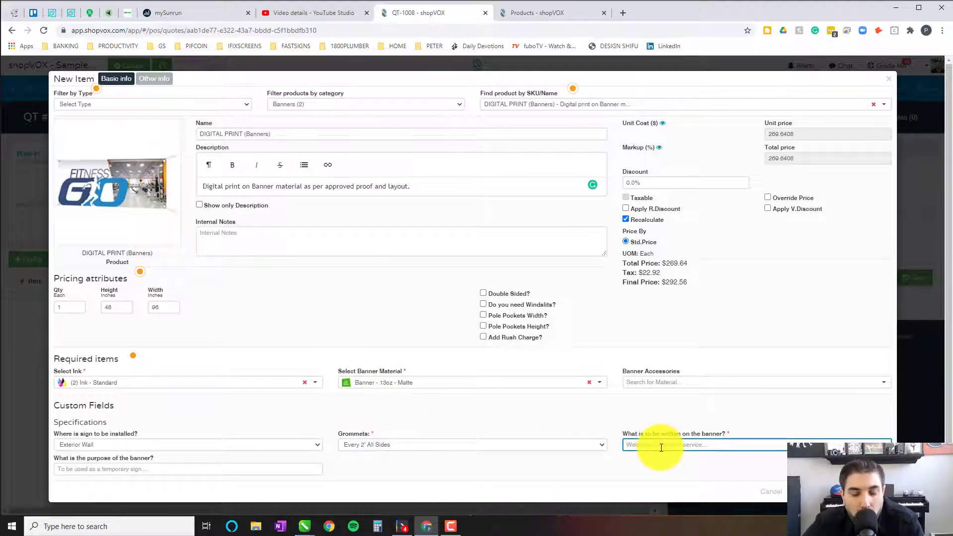
text(Customer Supplied Artwork)
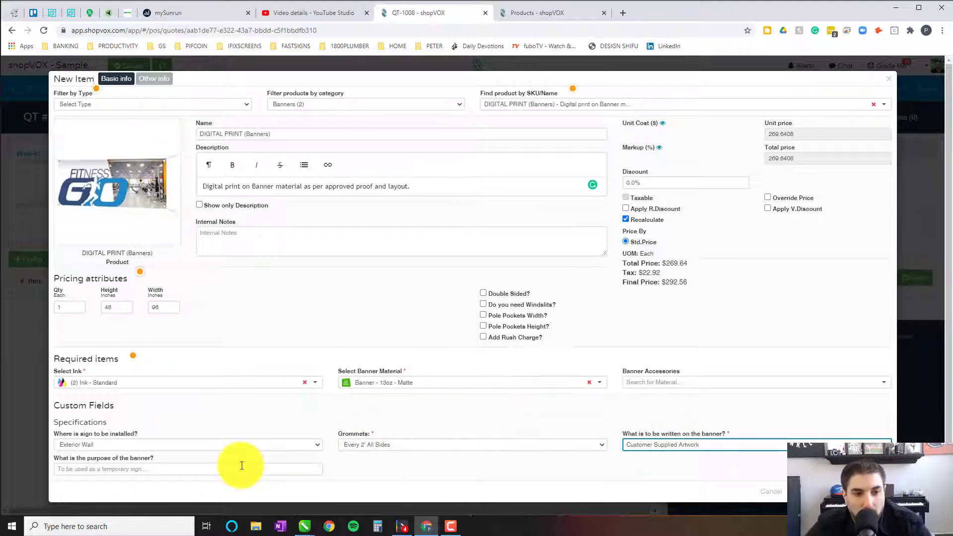
click(247, 467)
text(Tempor)
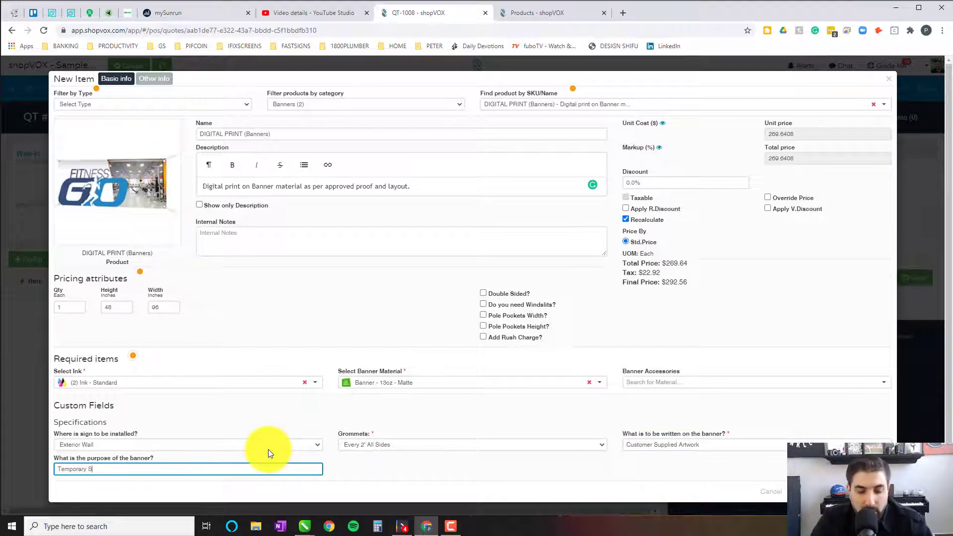
text(ary Special )
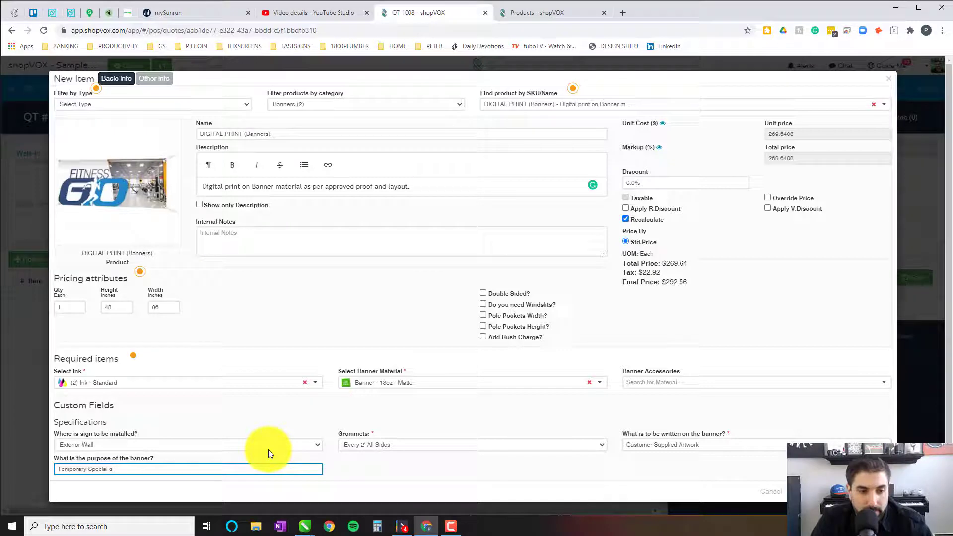
text(discount.)
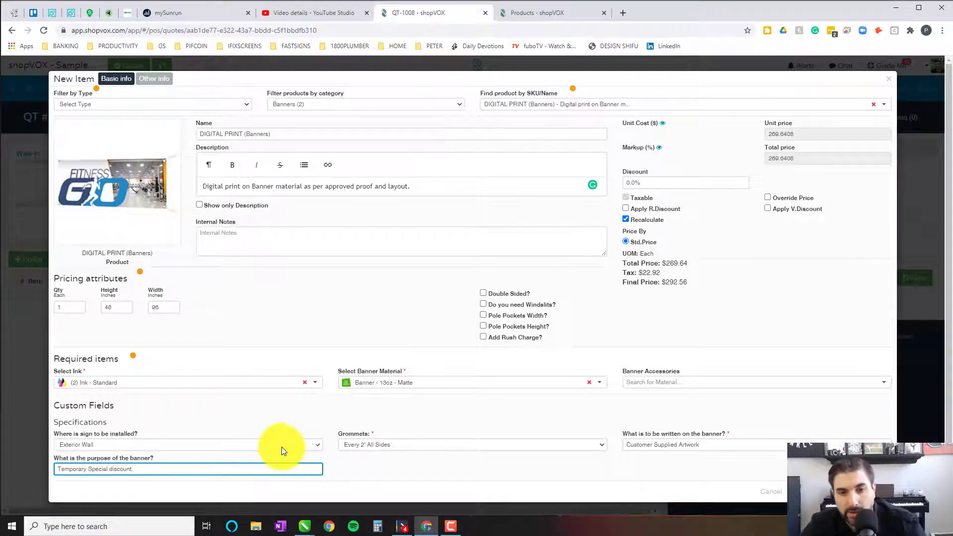
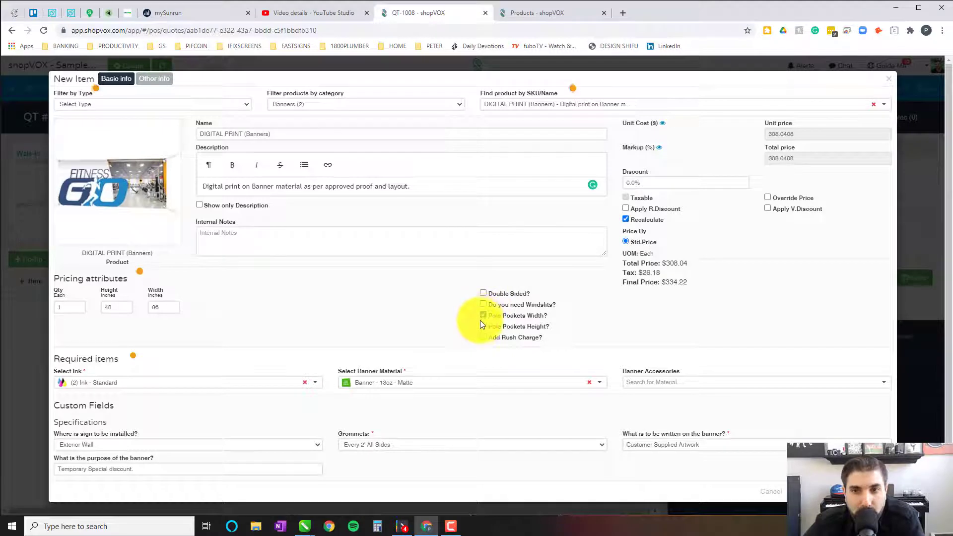
- Try the Pole Pockets Height option, check the height and width entries, and clear the pole pocket options
click(482, 327)
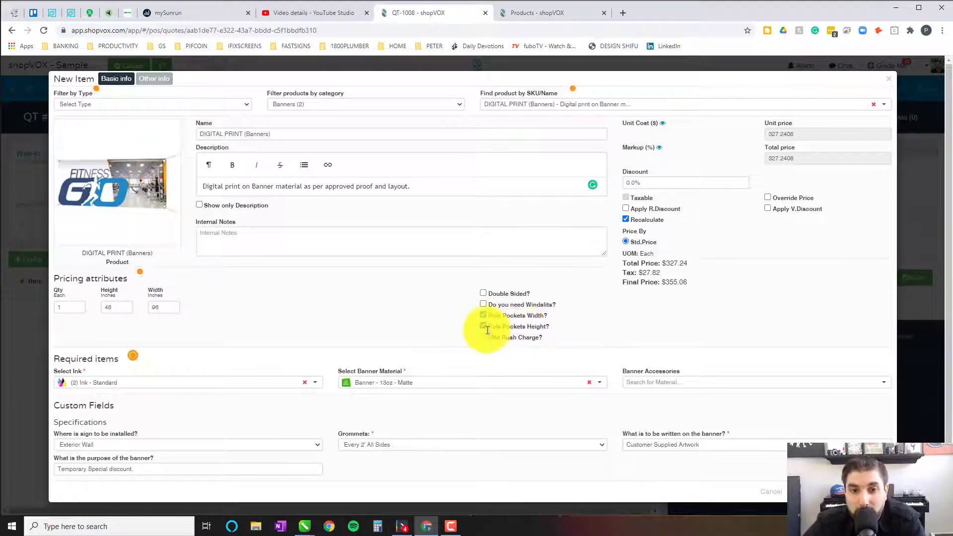
double_click(121, 308)
click(117, 308)
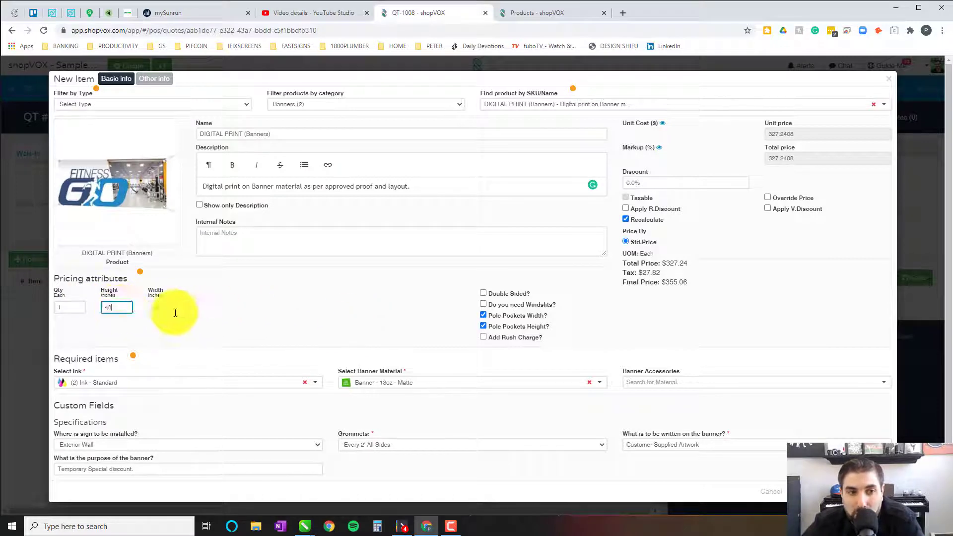
double_click(169, 309)
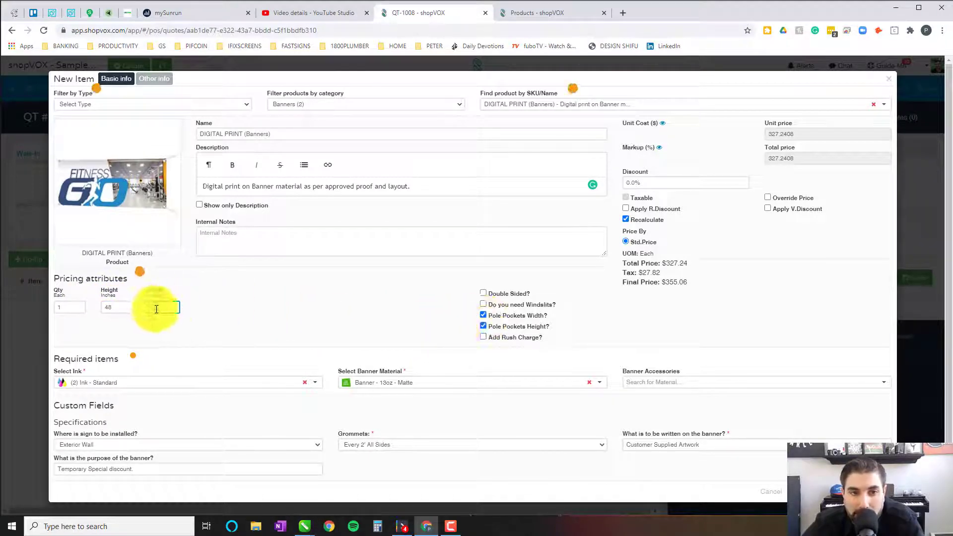
click(483, 326)
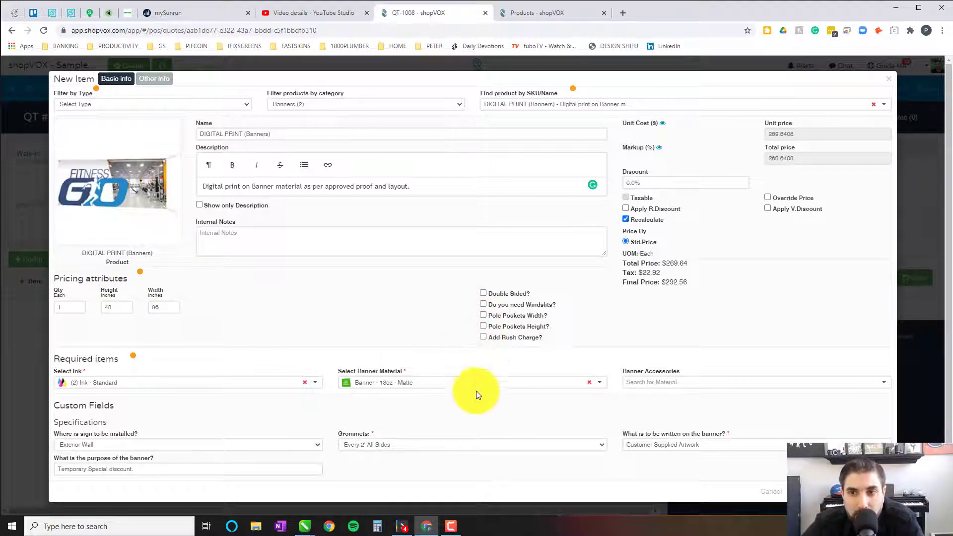
- Add the rush charge and pole pockets for both width and height to the banner, and save the item
click(483, 337)
click(483, 338)
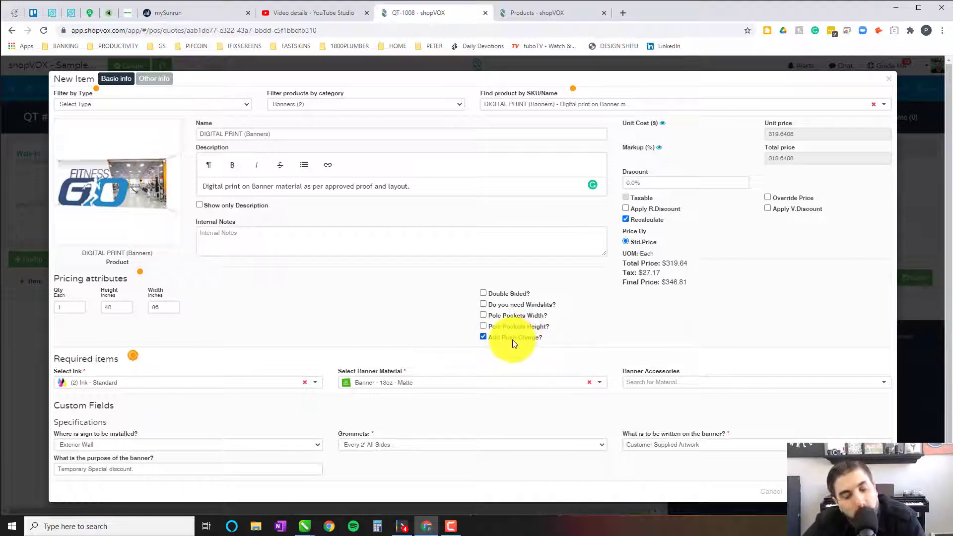
click(483, 316)
click(484, 325)
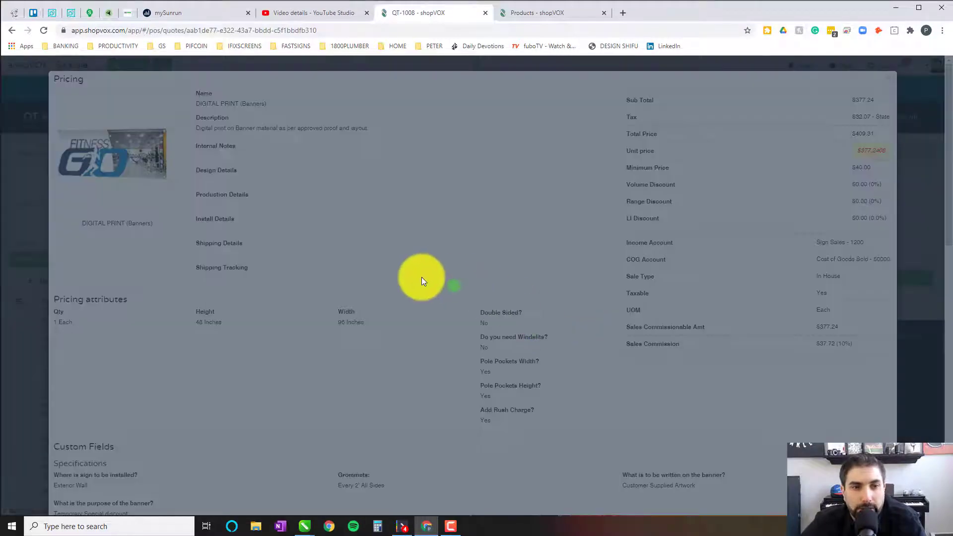
- Examine the banner item's pricing details, including material and labor lines, price totals and cost markup, and close them
scroll(419, 276, down, 13)
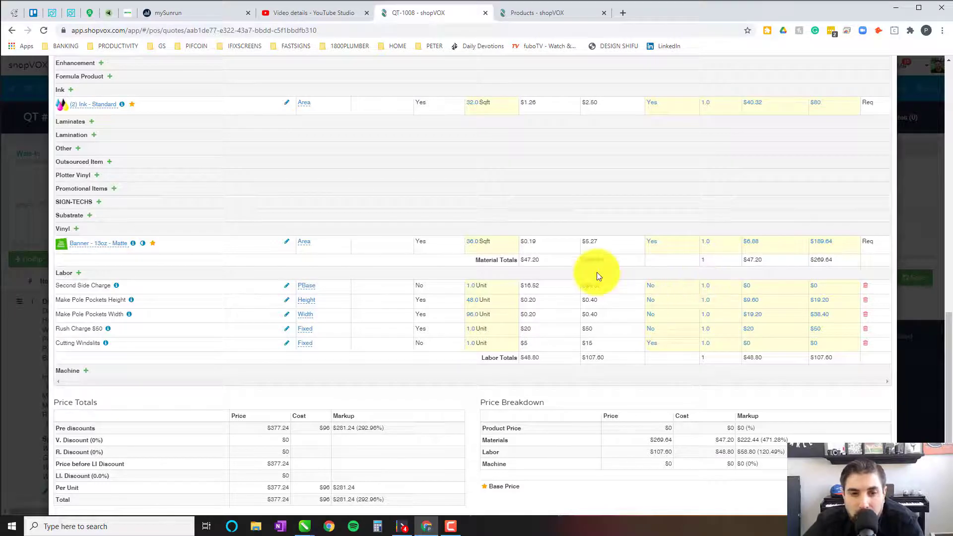
scroll(597, 271, down, 1)
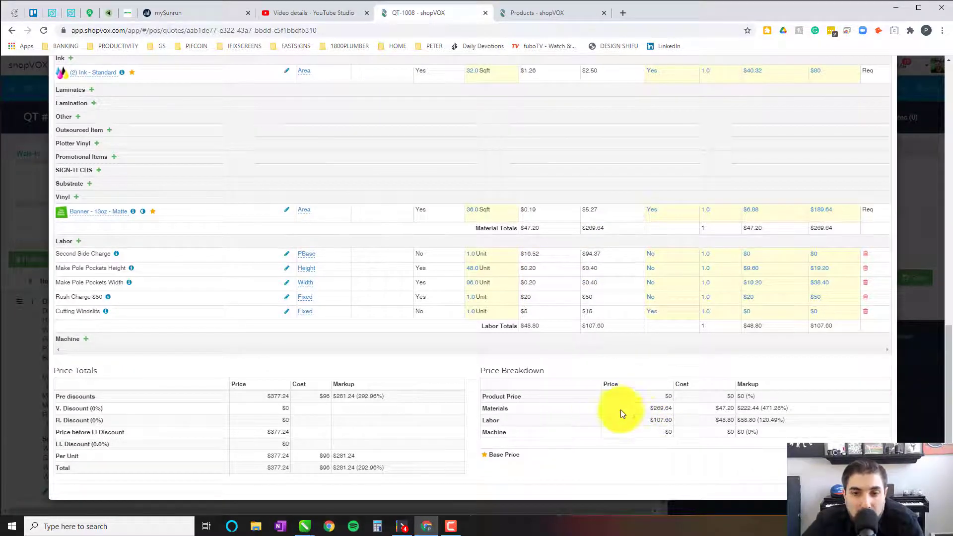
double_click(324, 396)
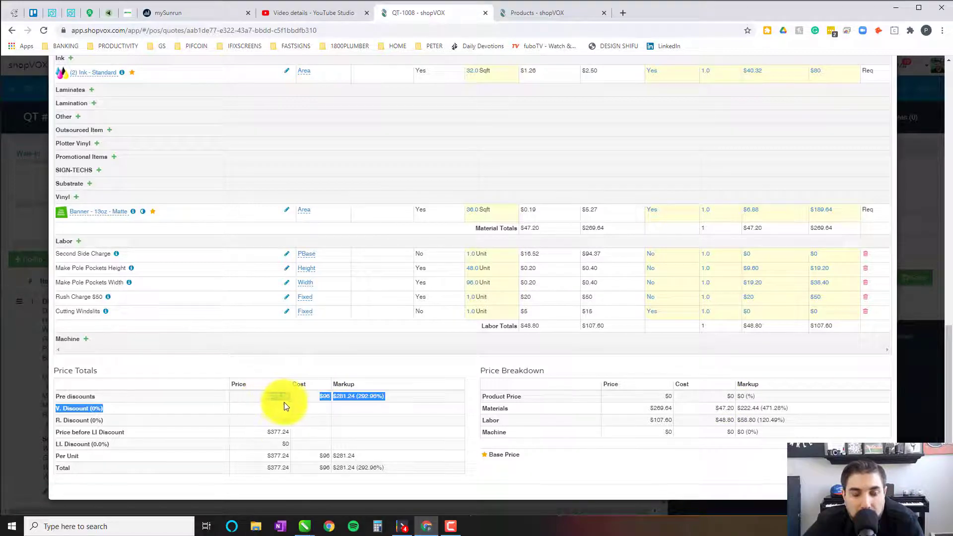
double_click(278, 396)
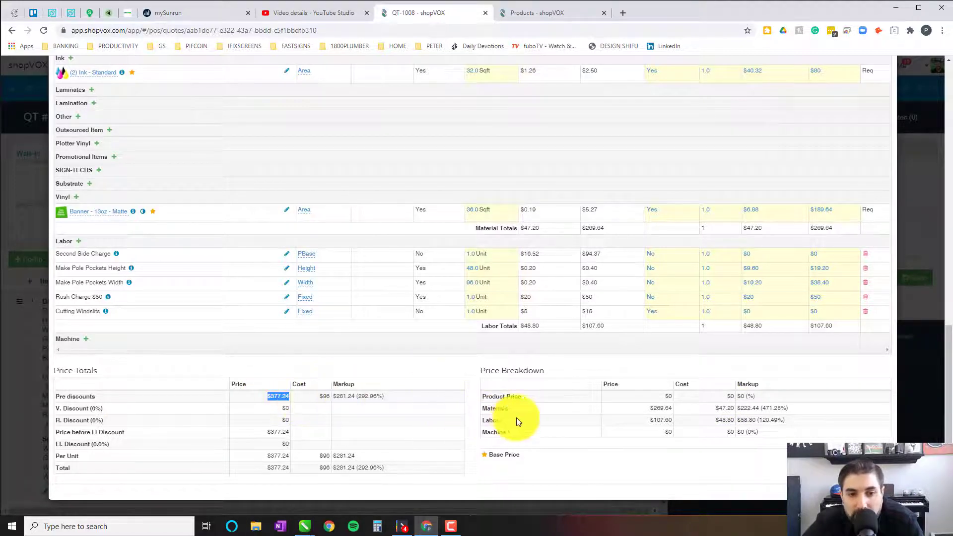
scroll(478, 394, up, 3)
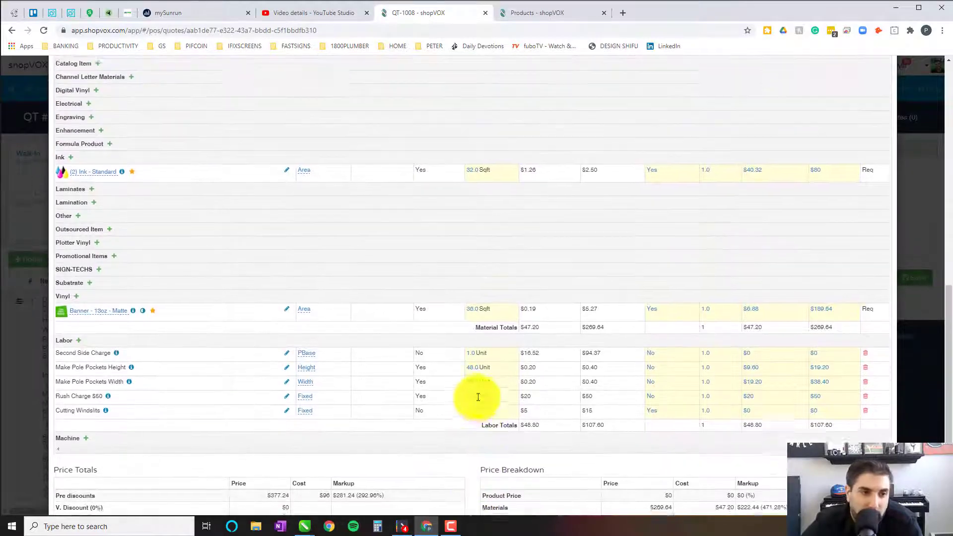
scroll(477, 405, up, 3)
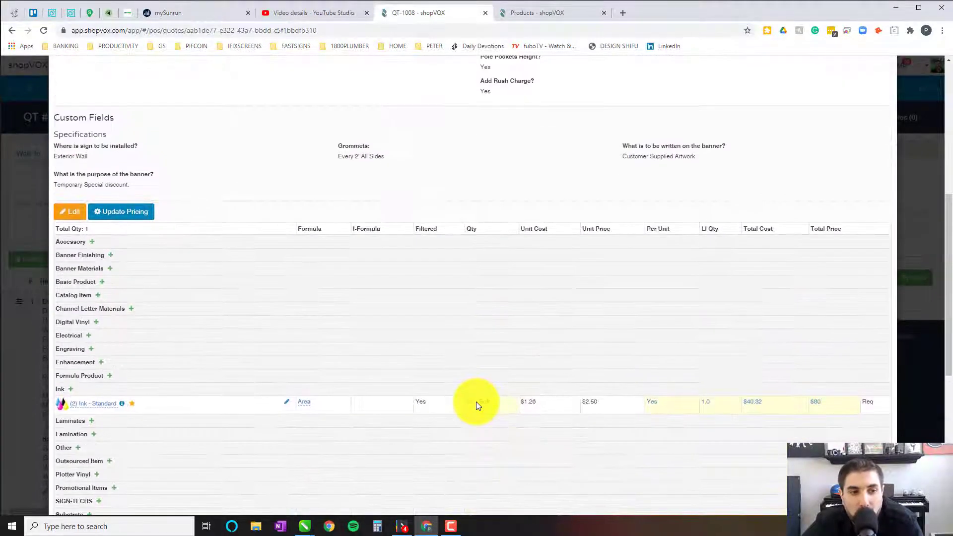
scroll(477, 404, up, 3)
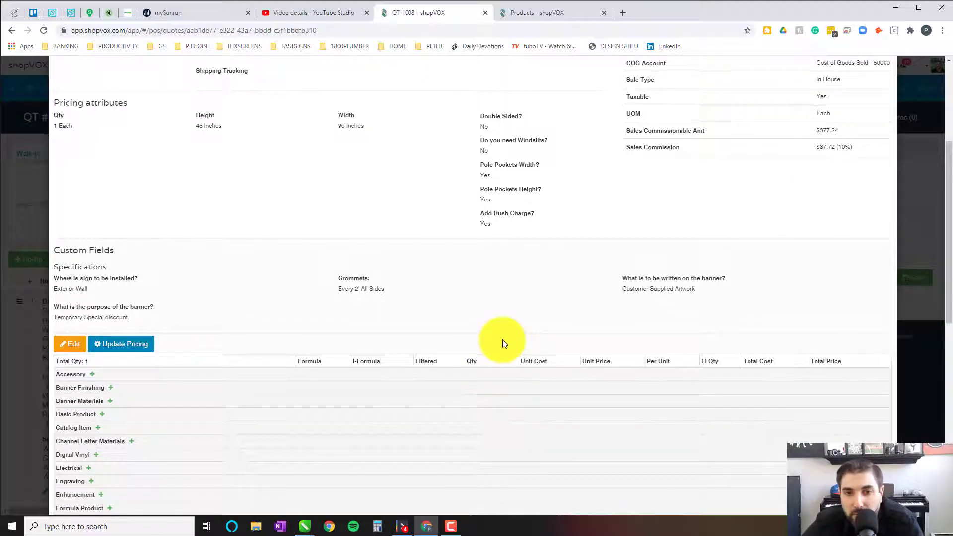
scroll(501, 346, down, 10)
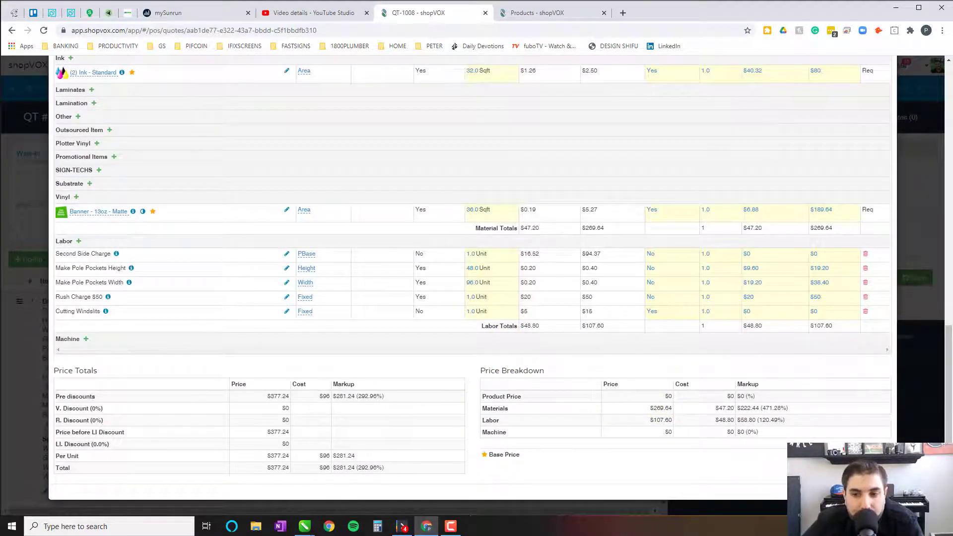
key(Escape)
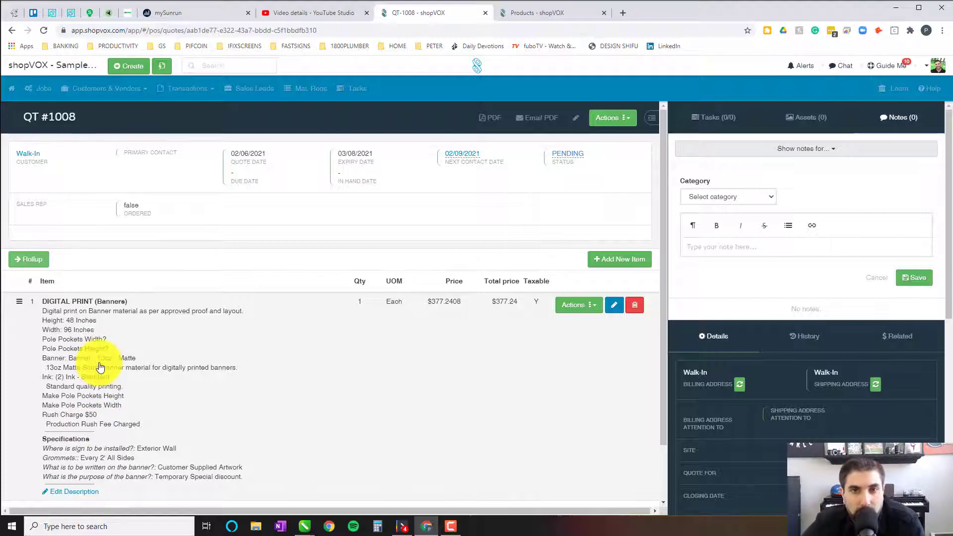
- Review the banner item's description and totals on the quote, highlighting the banner material line
scroll(107, 385, down, 2)
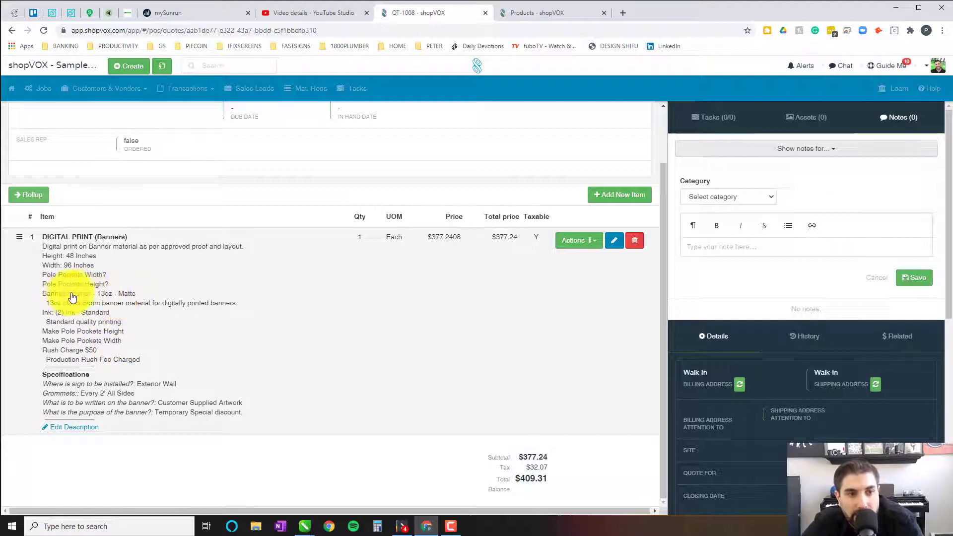
drag(69, 293, 136, 293)
click(61, 263)
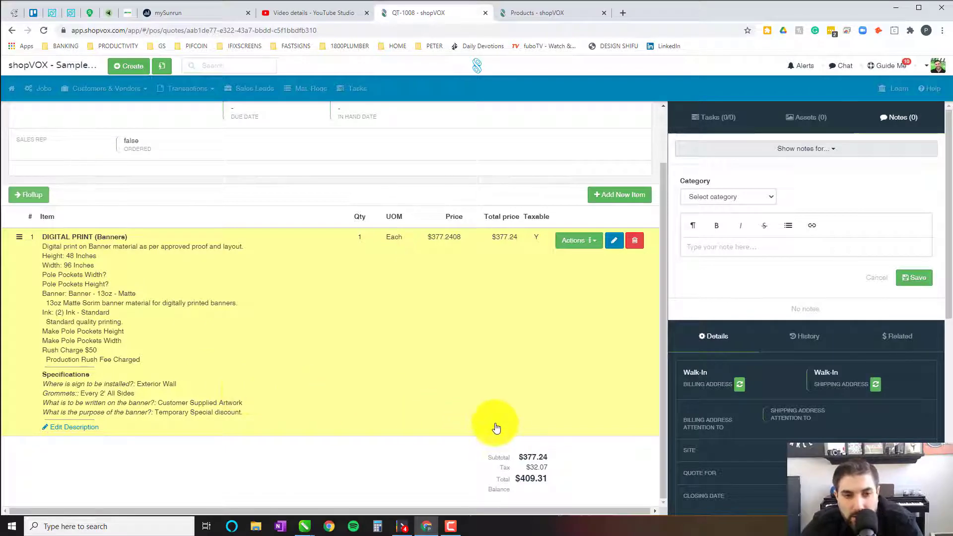
- Review the quote's cost, profit and margin details, hiding and showing them again and highlighting the margin percentage
scroll(786, 433, down, 5)
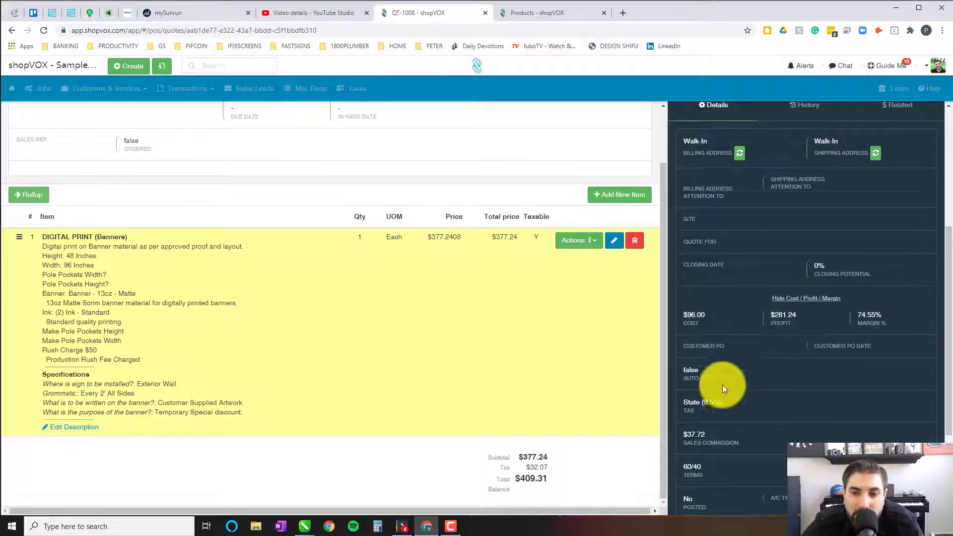
click(808, 299)
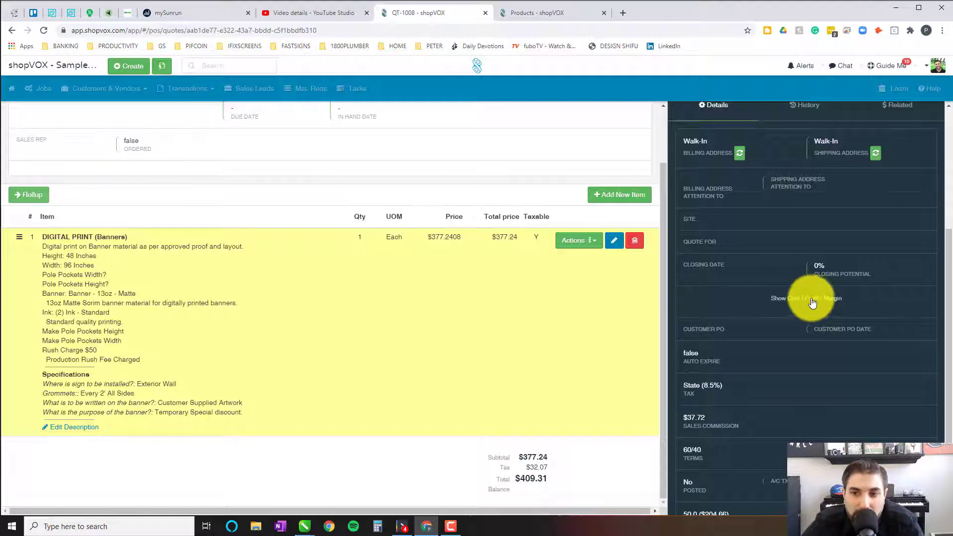
click(810, 299)
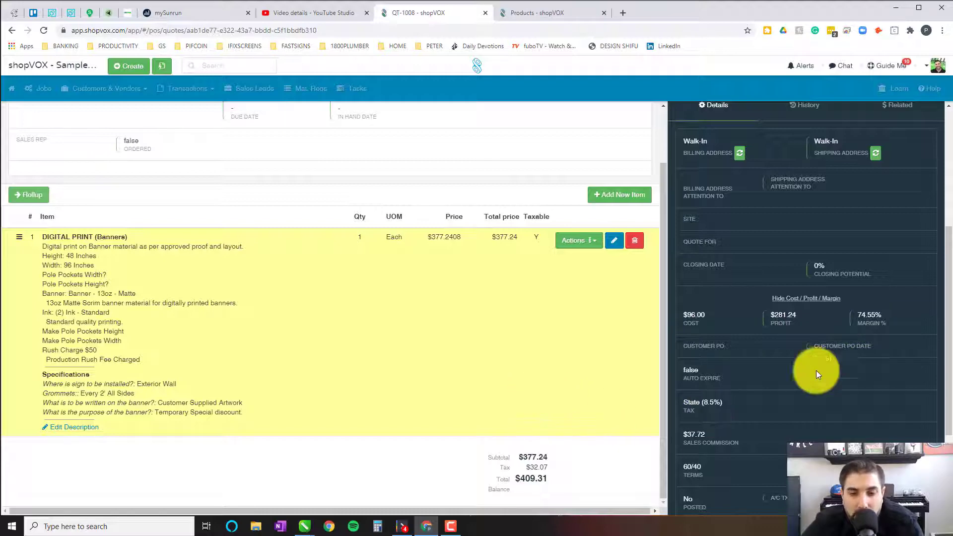
double_click(889, 316)
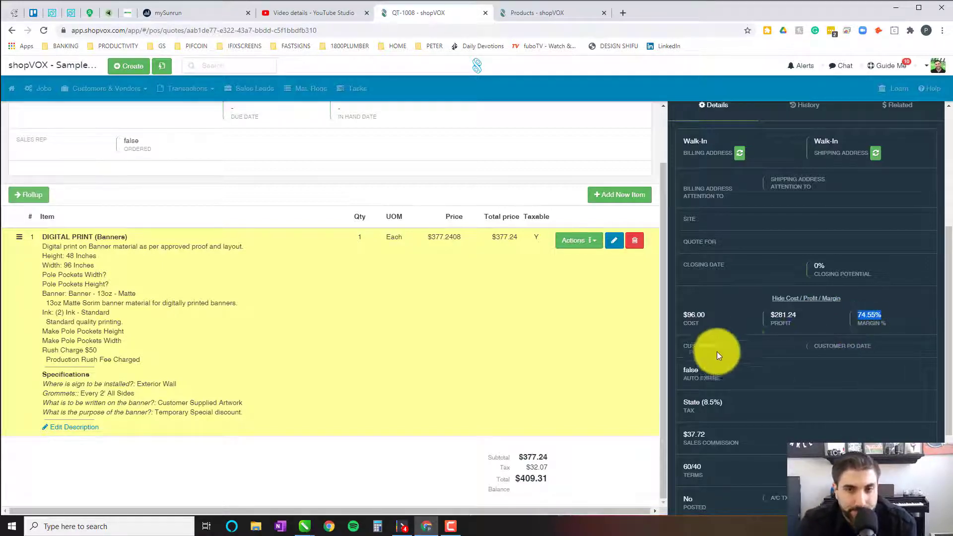
- Start a new item on the quote and choose the BANNER STANDS product for it
click(631, 200)
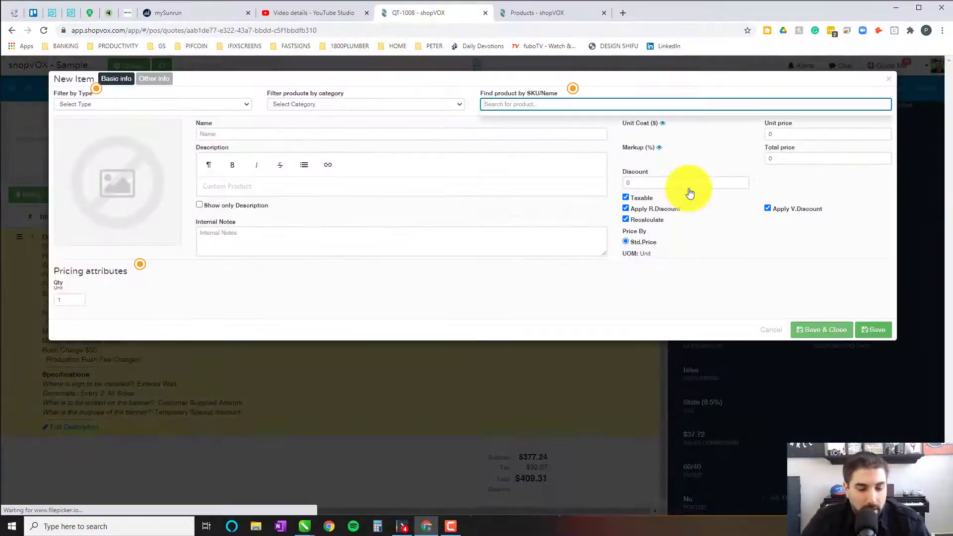
text(retr)
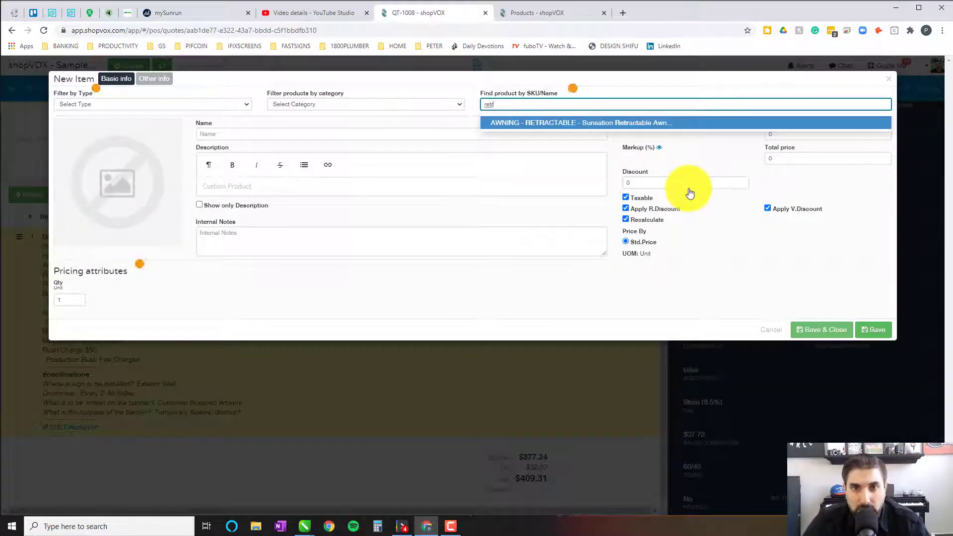
key(ctrl+a)
text(bann)
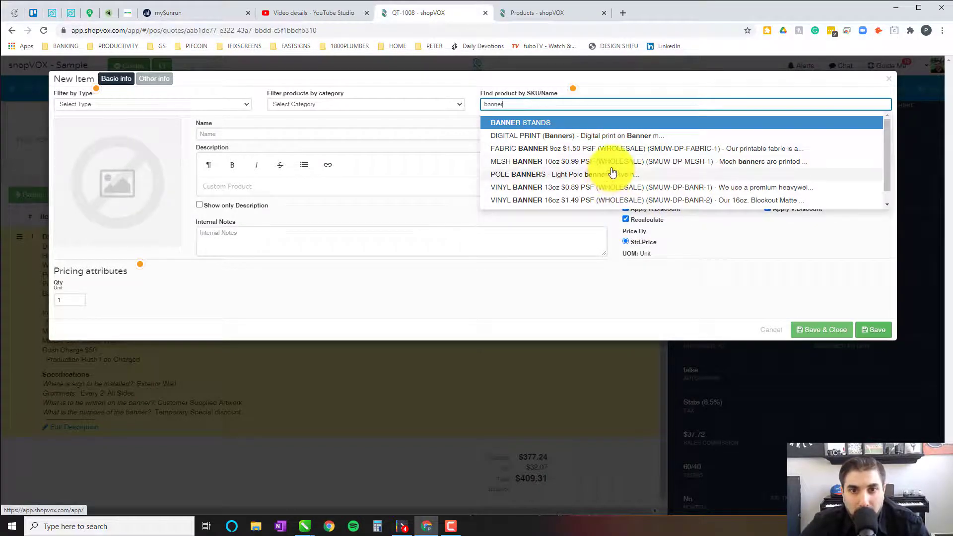
scroll(611, 168, down, 1)
key(Return)
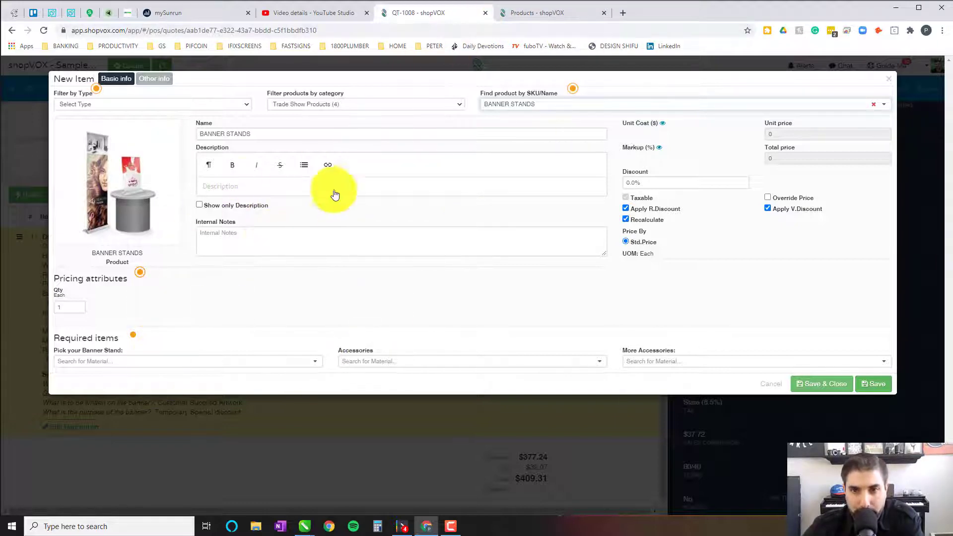
- Browse the stand models offered under Pick your Banner Stand, previewing the images of the retractable, tension fabric and X-Stand models
click(162, 361)
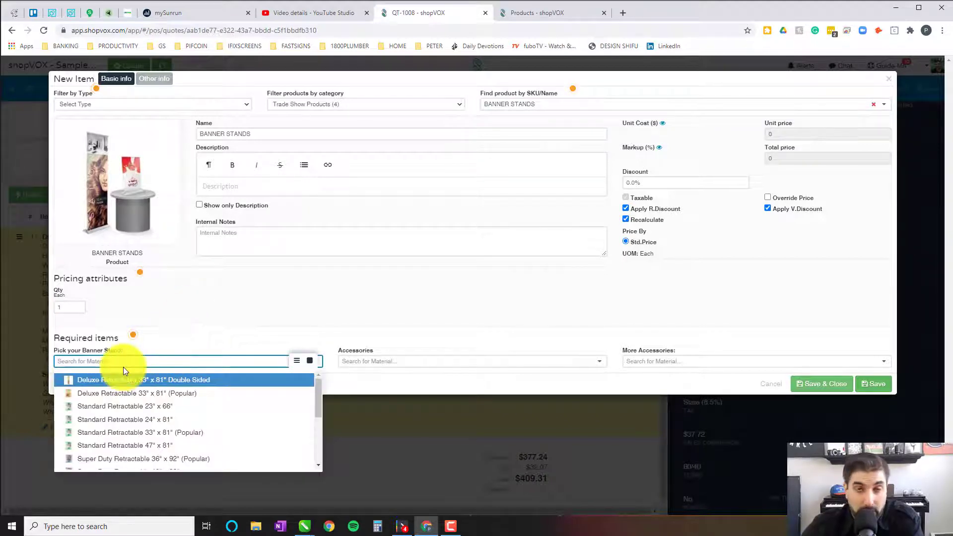
mouse_move(69, 383)
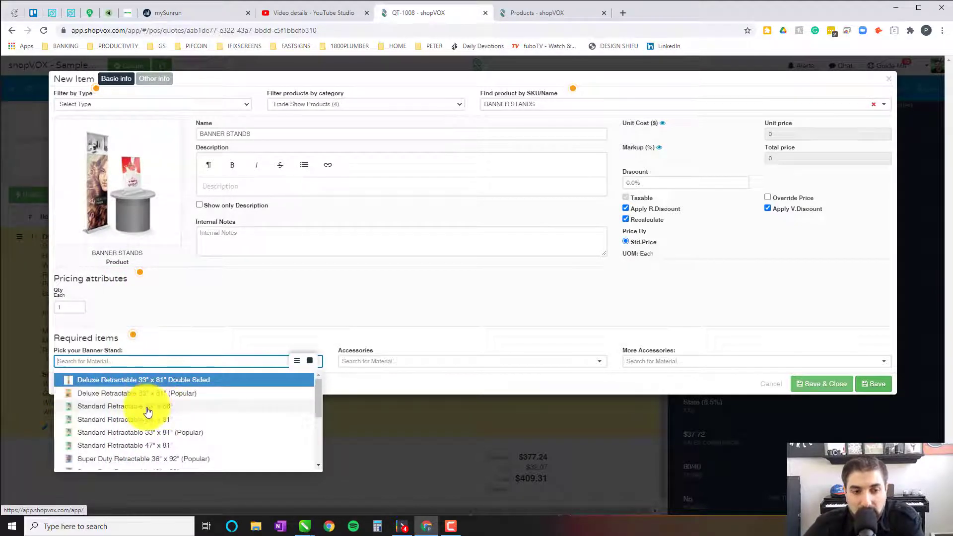
scroll(139, 437, down, 2)
scroll(138, 433, down, 2)
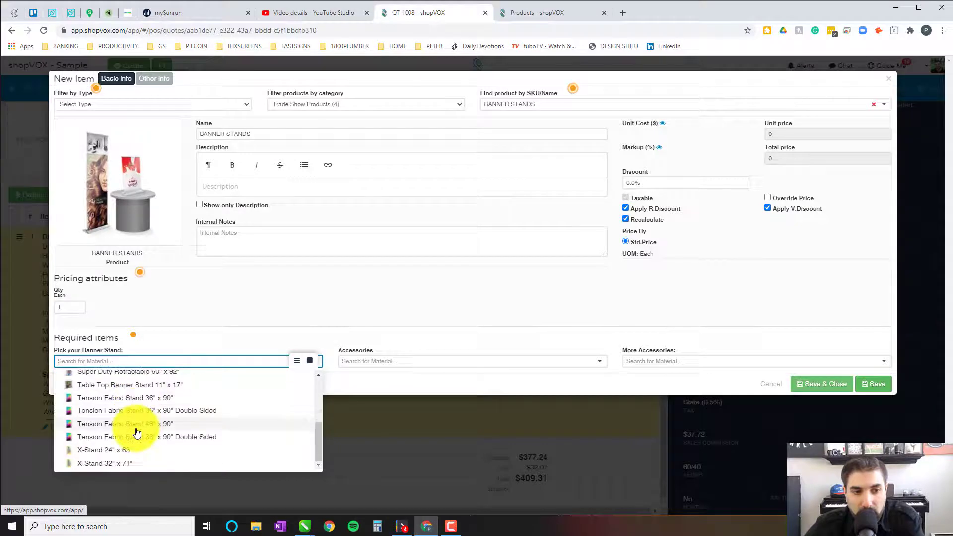
scroll(97, 424, up, 1)
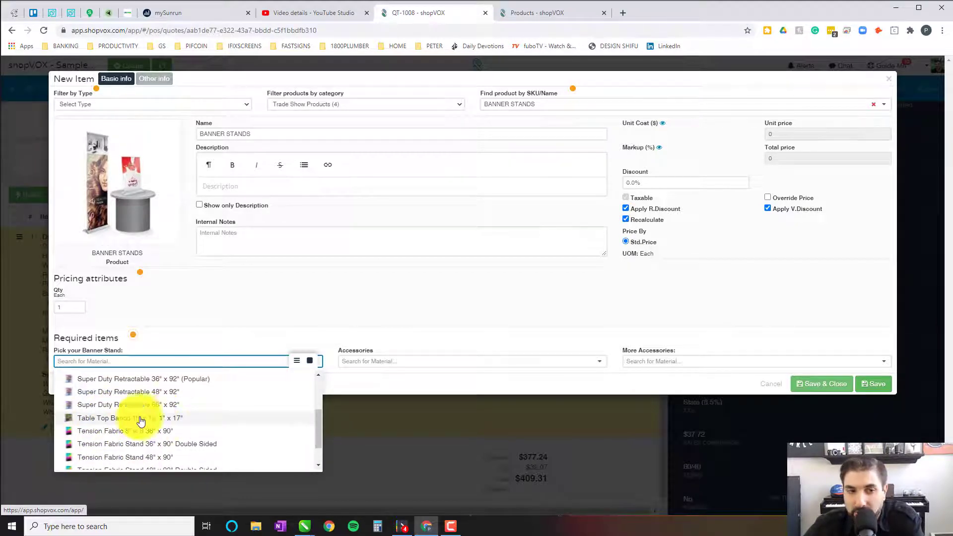
mouse_move(71, 421)
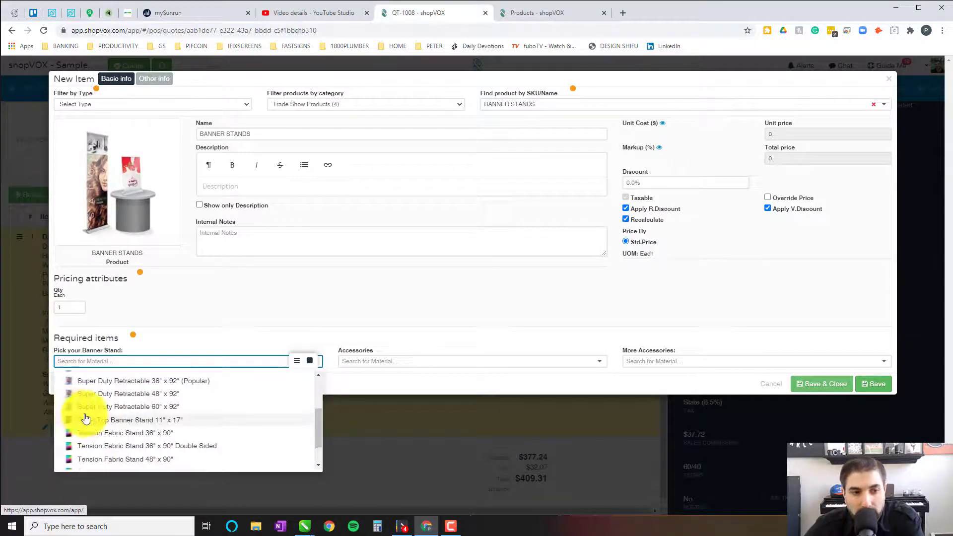
scroll(72, 415, up, 1)
scroll(77, 422, up, 1)
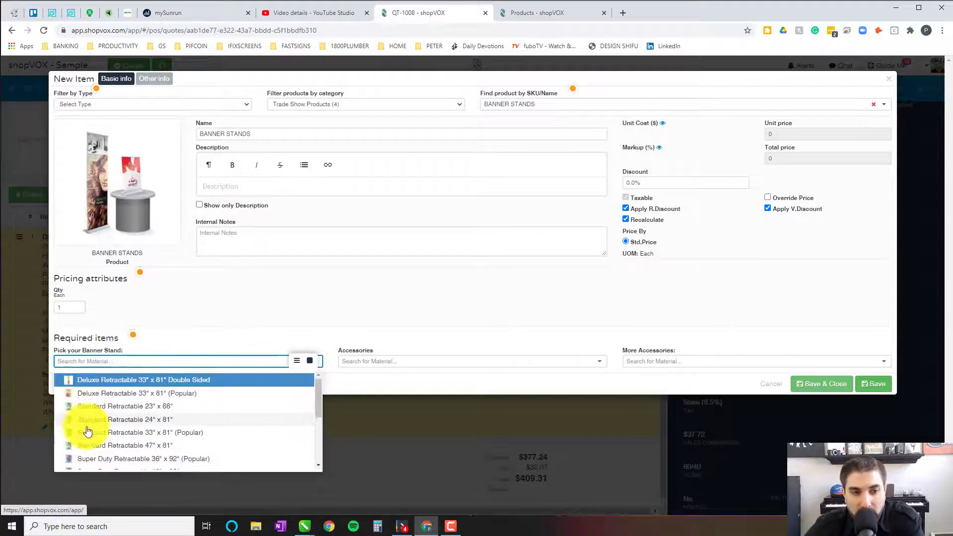
scroll(84, 426, down, 3)
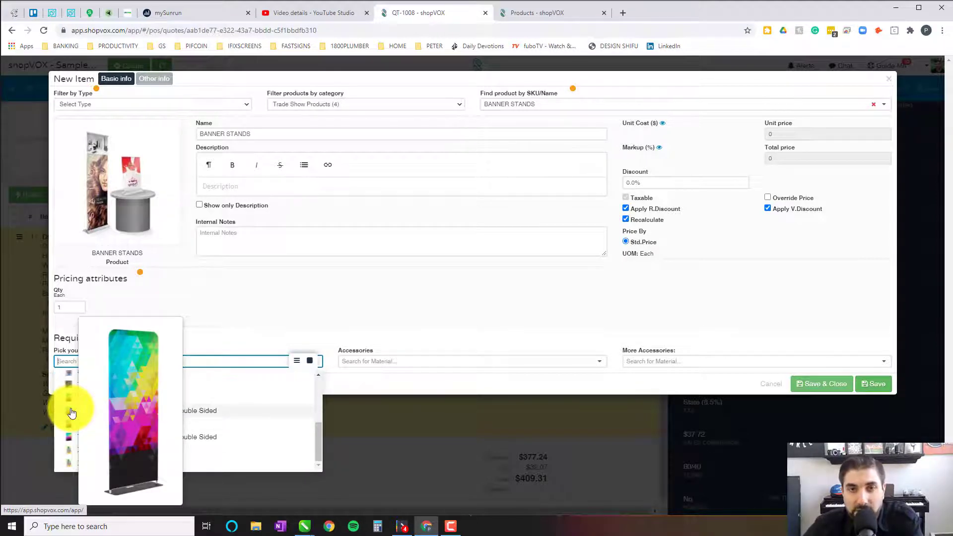
mouse_move(68, 443)
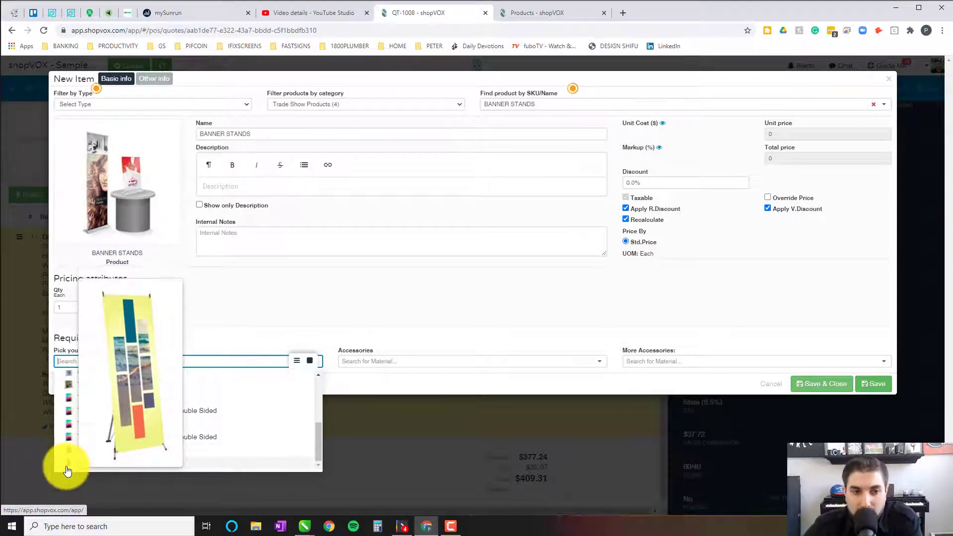
scroll(79, 396, up, 5)
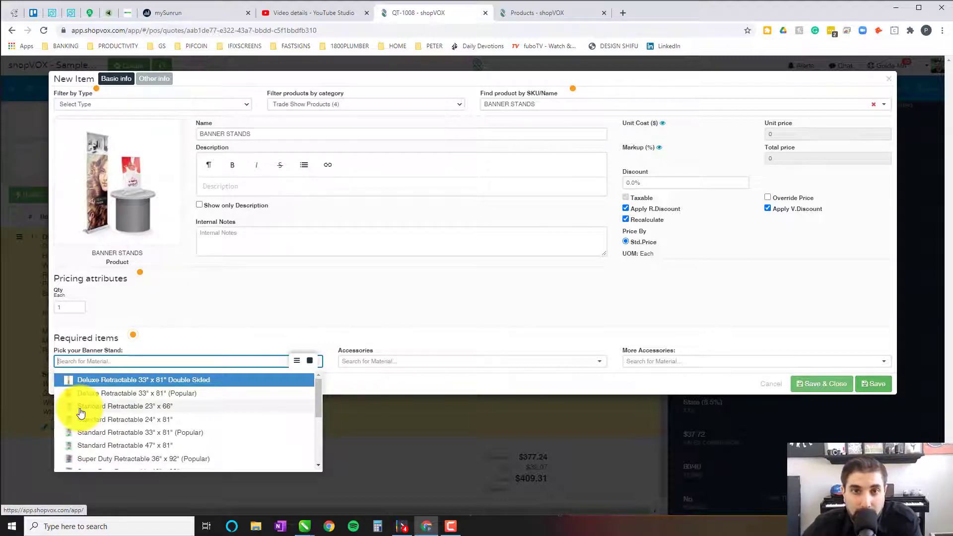
- Switch to the Products page, search the product list for BANNER STANDS and open that product's pricing template
click(535, 13)
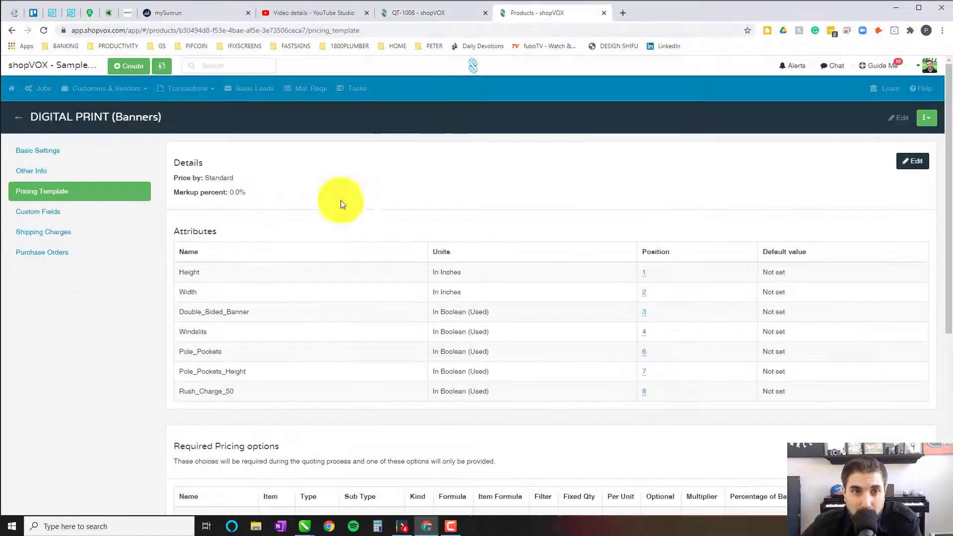
click(18, 117)
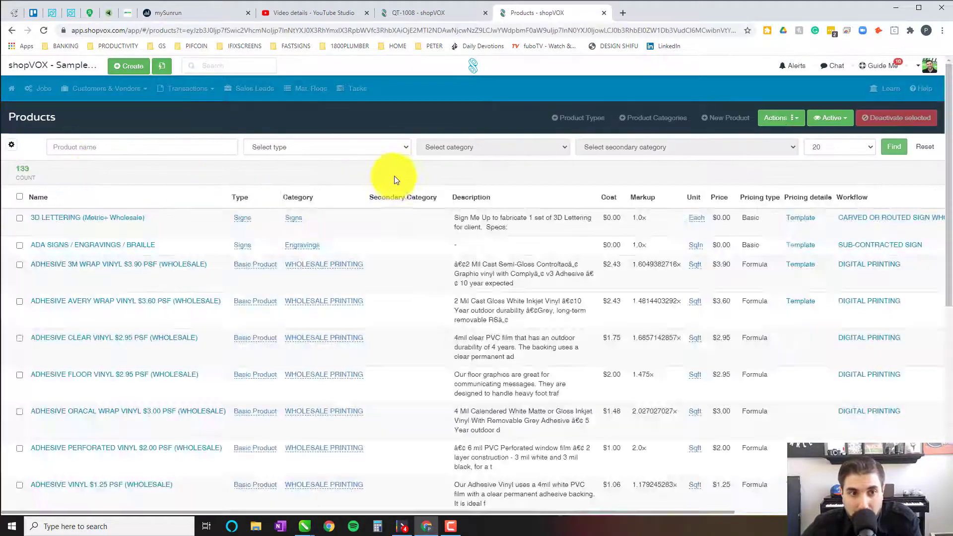
click(183, 150)
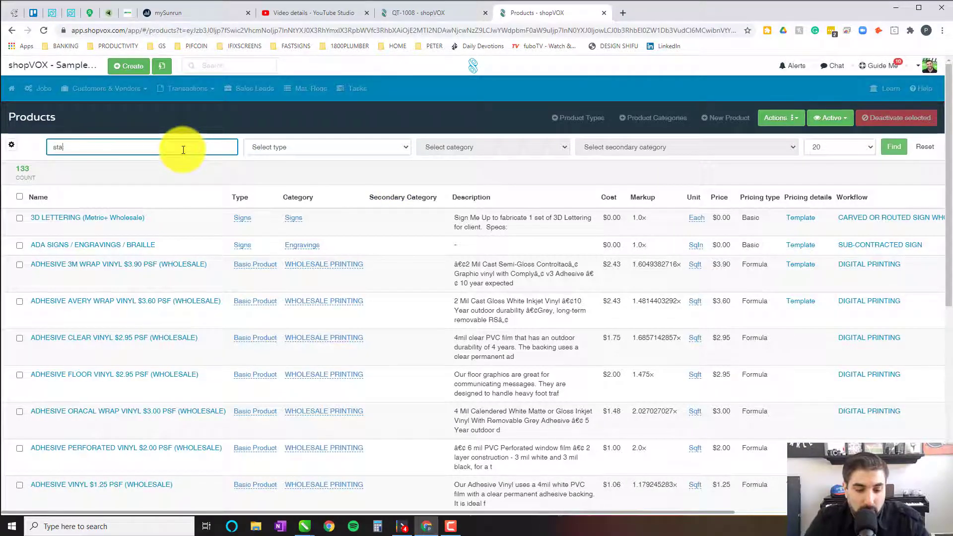
key(Return)
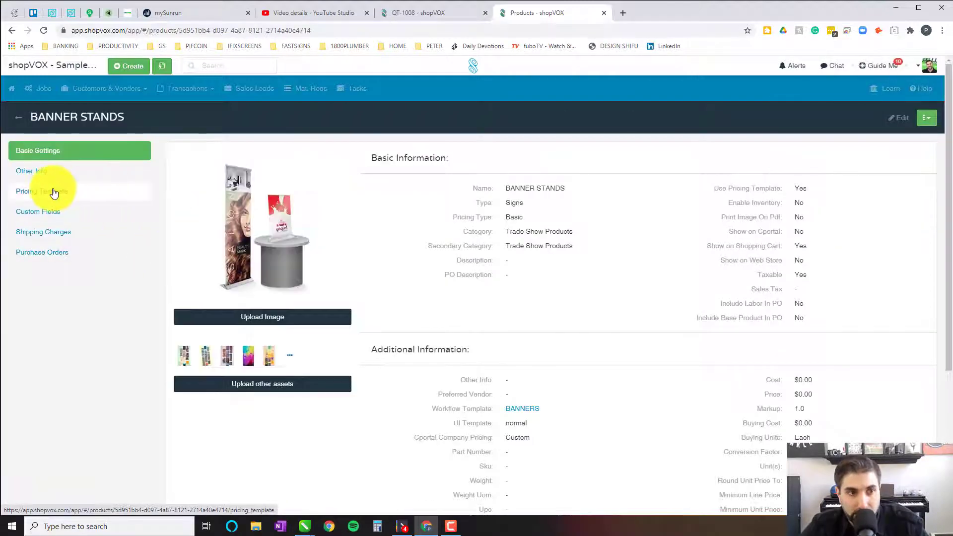
click(45, 191)
- Examine the template's required pricing options, highlighting the name of the Pick your Banner Stand option
scroll(424, 312, down, 2)
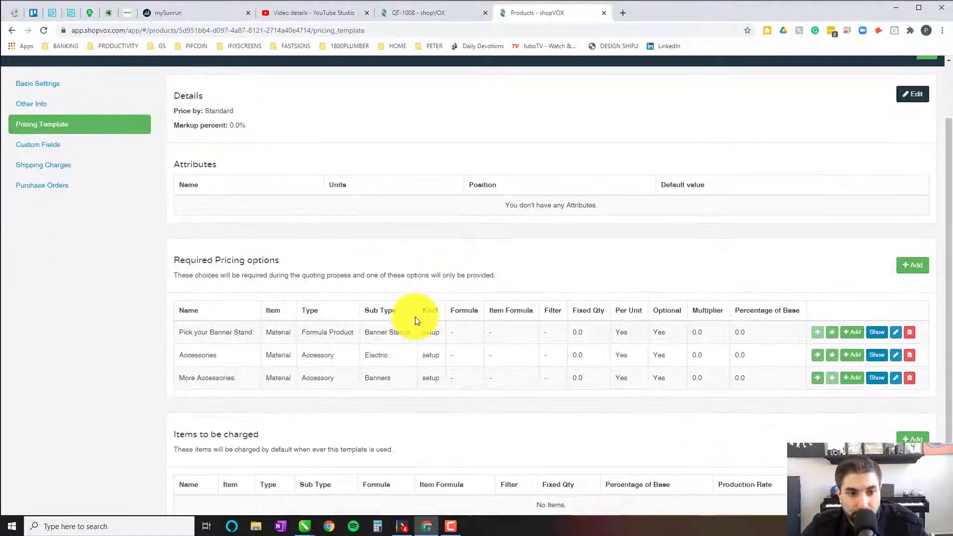
scroll(678, 361, up, 2)
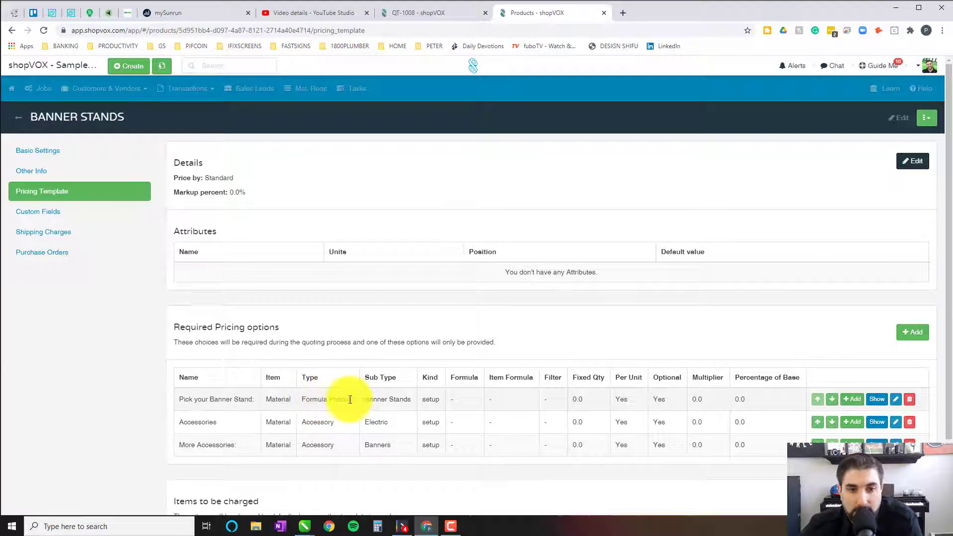
drag(349, 399, 193, 399)
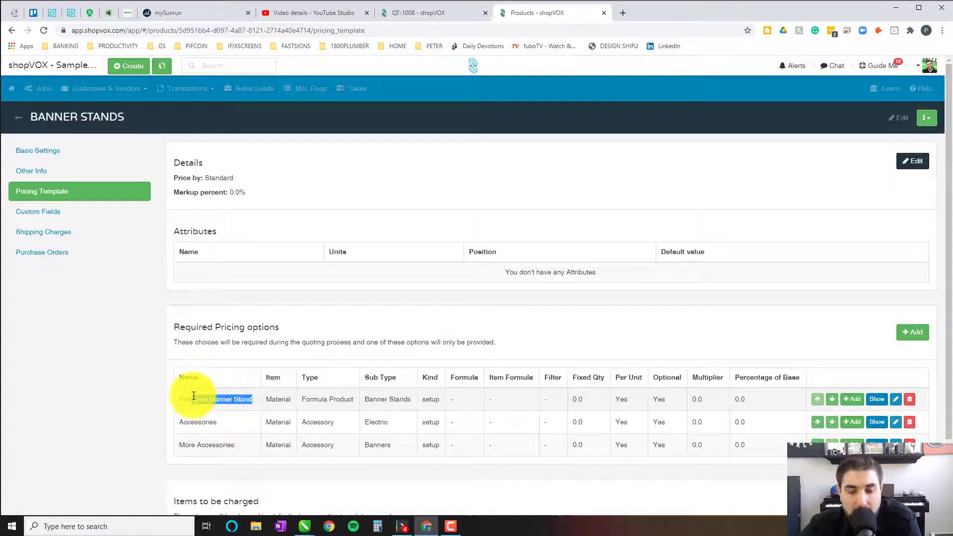
click(280, 400)
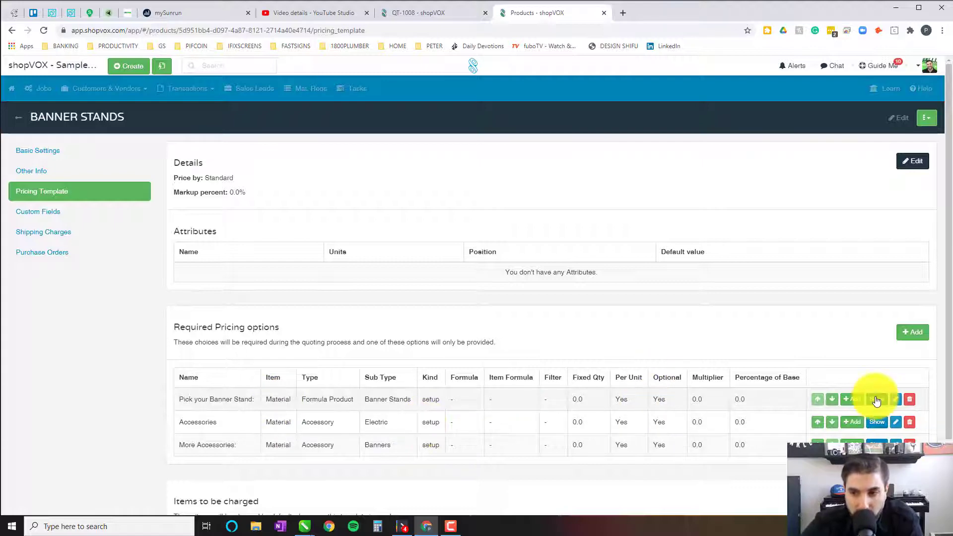
- Show the acceptable items for the Pick your Banner Stand option, highlight the stand models, and close the list
click(853, 399)
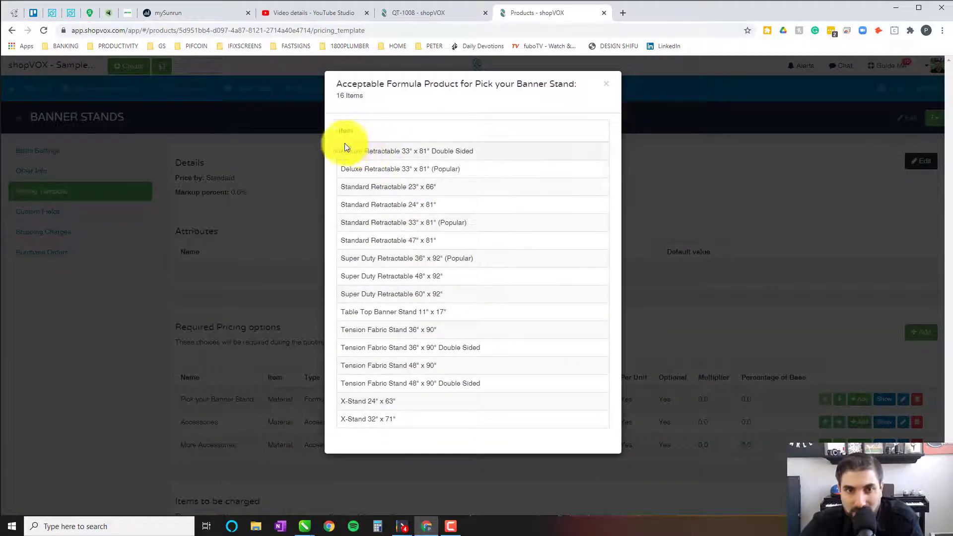
drag(345, 150, 460, 347)
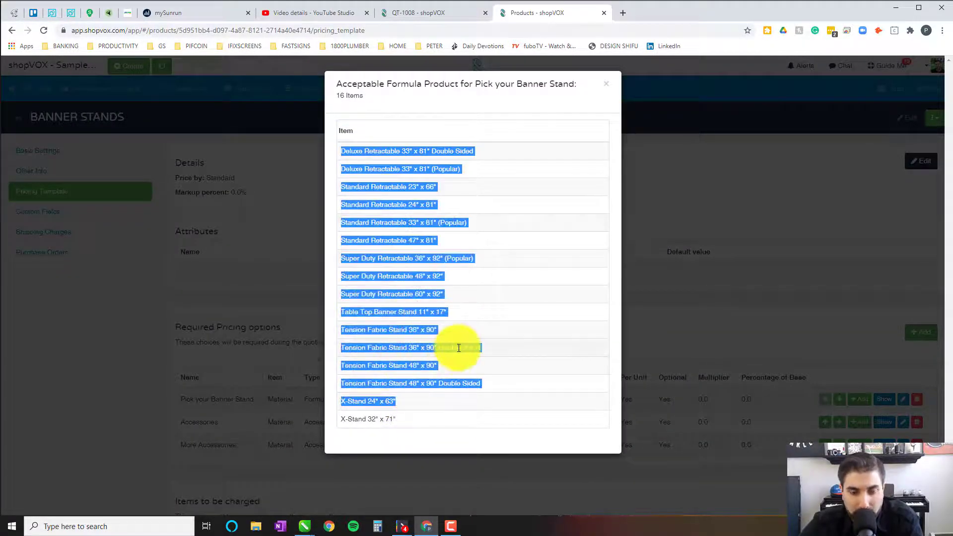
click(450, 332)
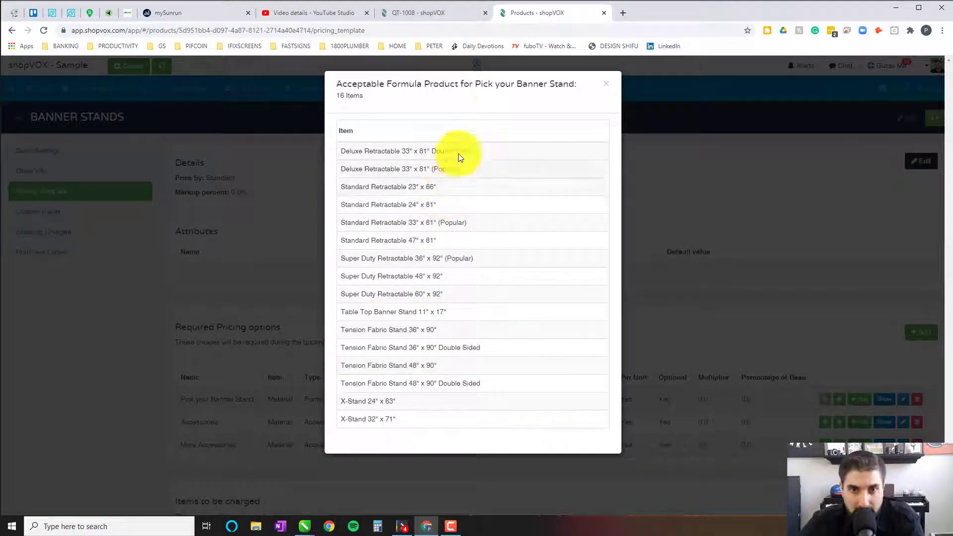
drag(516, 85, 590, 87)
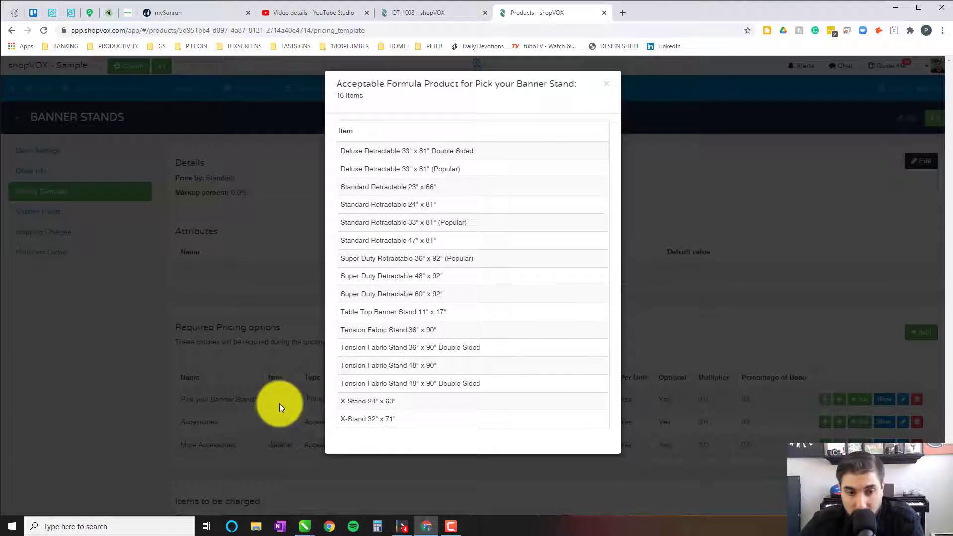
click(606, 83)
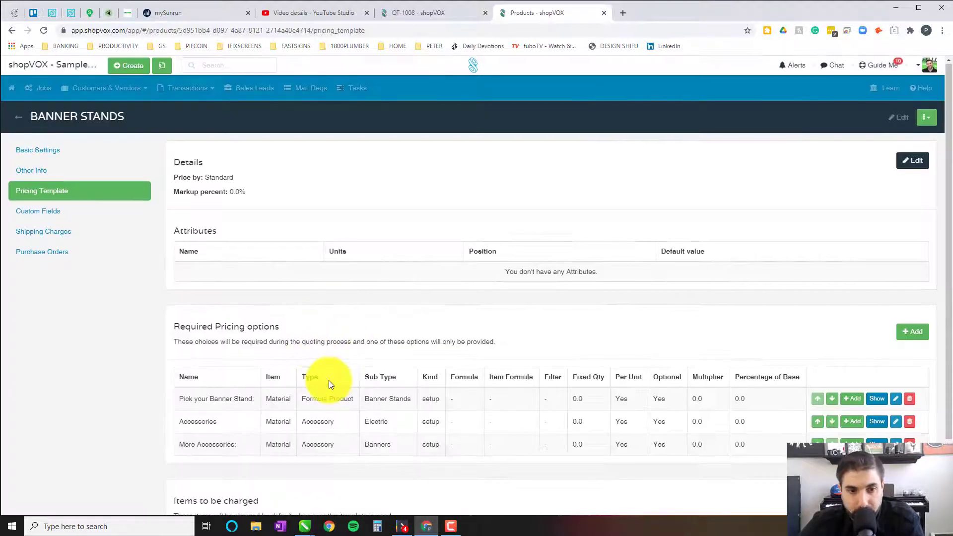
- Review the Required Pricing options and Items to be charged sections of the template, highlighting the three option rows
scroll(319, 379, down, 1)
scroll(252, 403, down, 2)
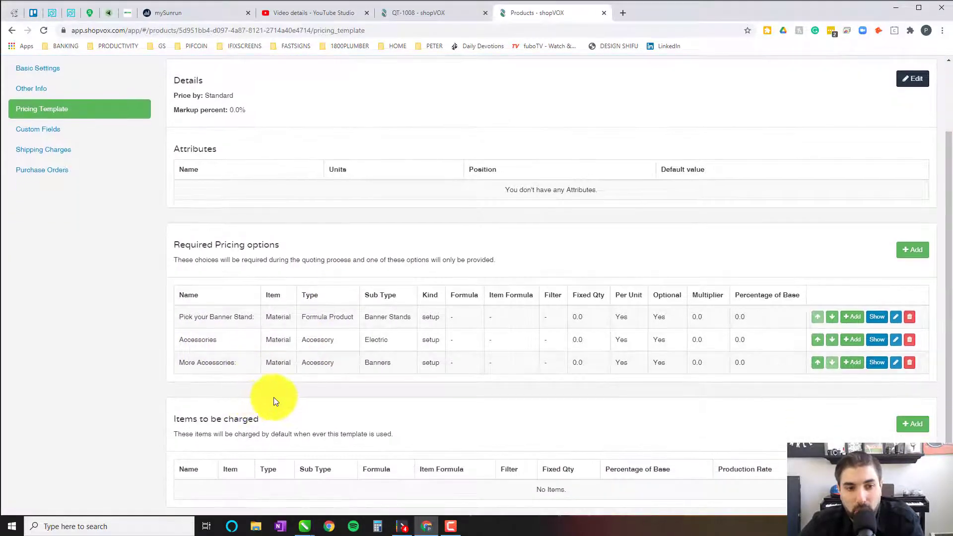
scroll(273, 397, up, 4)
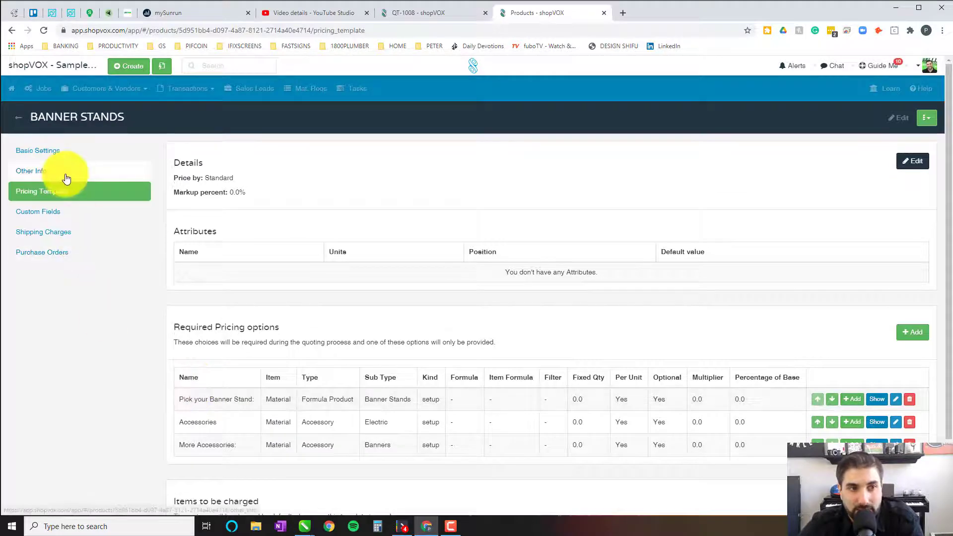
scroll(227, 383, down, 2)
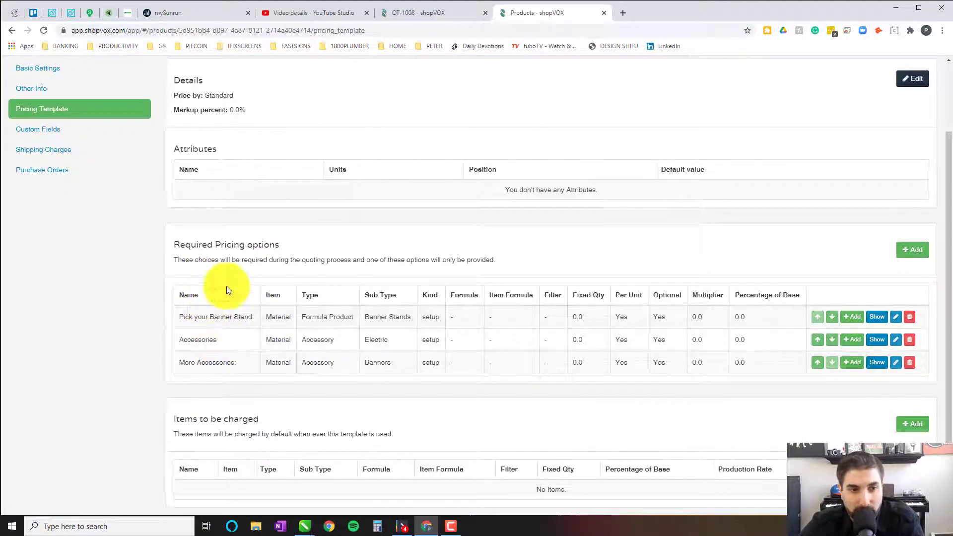
drag(180, 313, 555, 378)
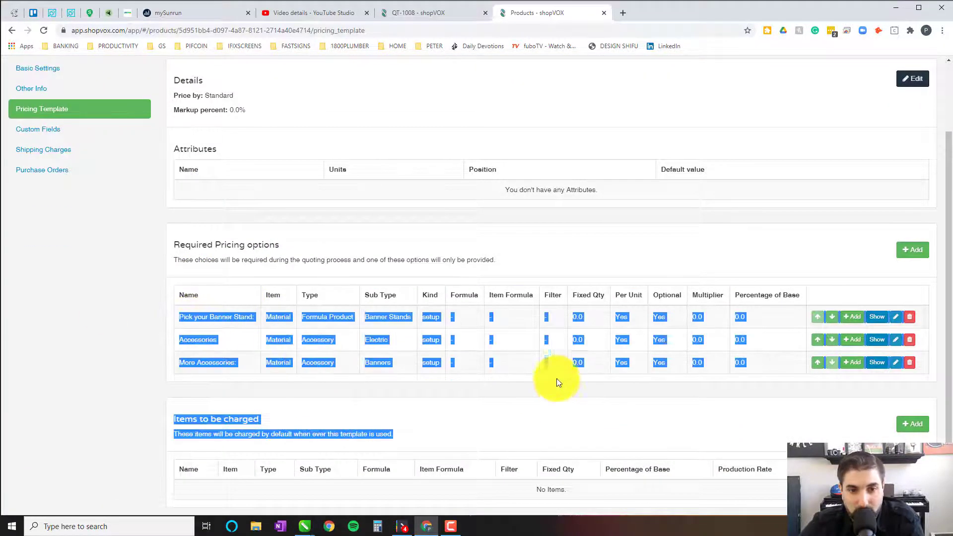
click(462, 377)
scroll(99, 194, up, 2)
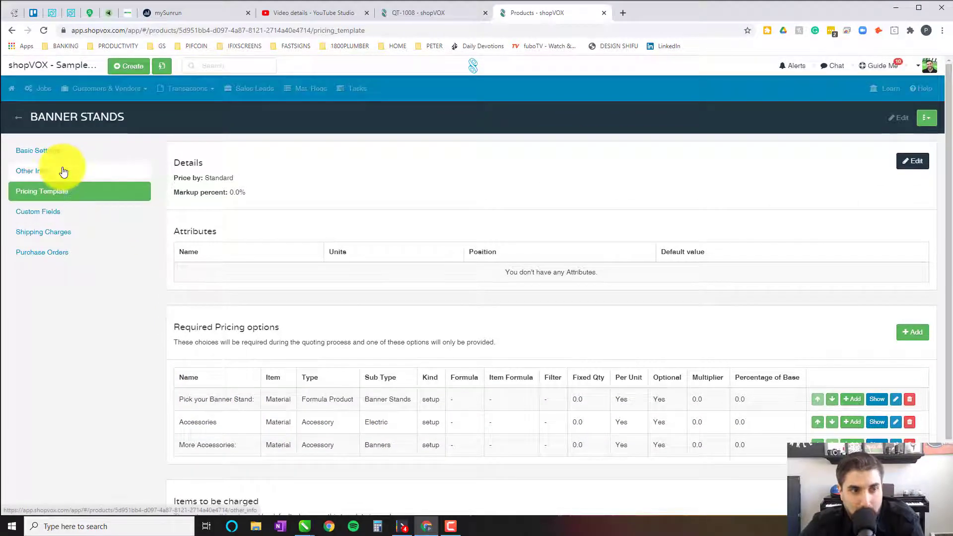
- Open the BANNER STANDS product's Other Info settings and examine the Share With Vox Community option
click(64, 170)
scroll(306, 311, down, 4)
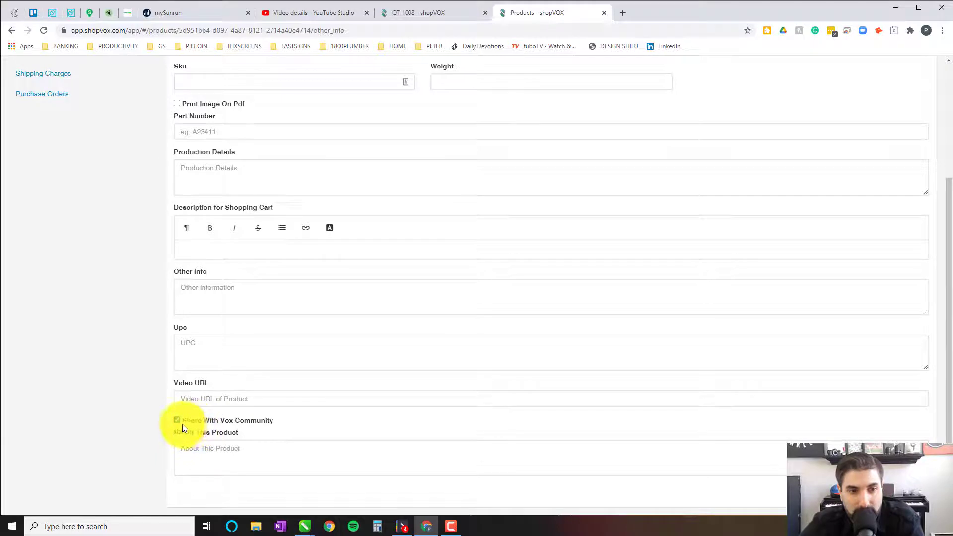
drag(183, 424, 272, 427)
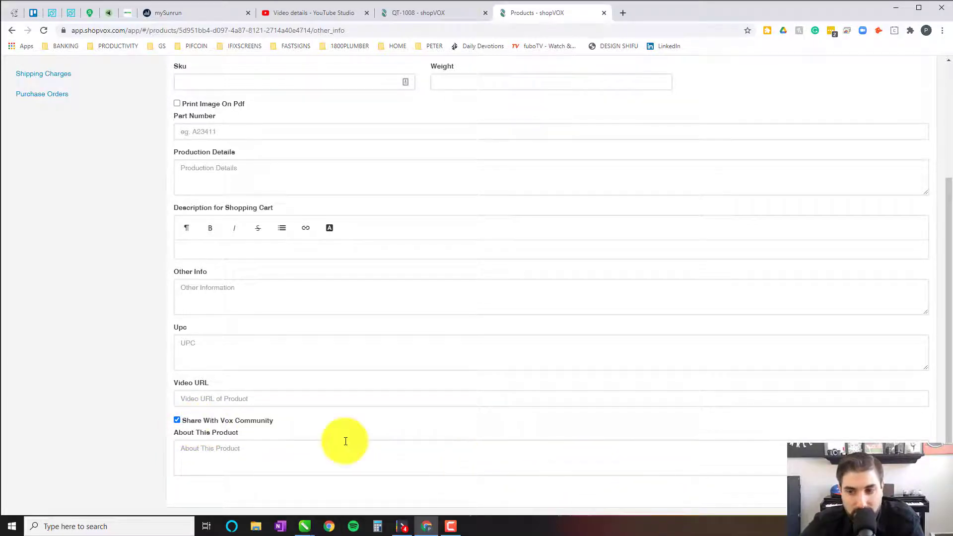
scroll(278, 362, up, 3)
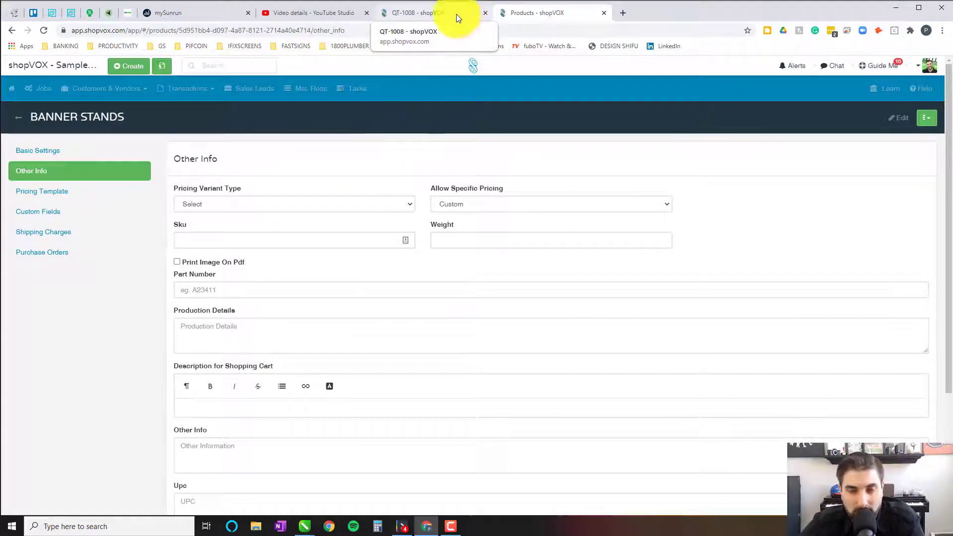
- Return to the new item on quote QT-1008 and choose Standard Retractable 33" x 81" (Popular) as the banner stand
click(438, 13)
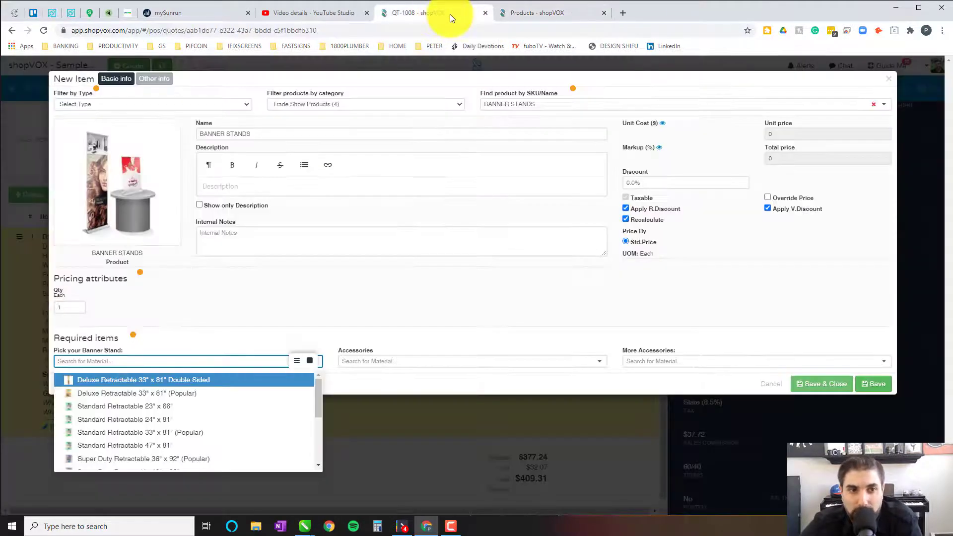
click(242, 322)
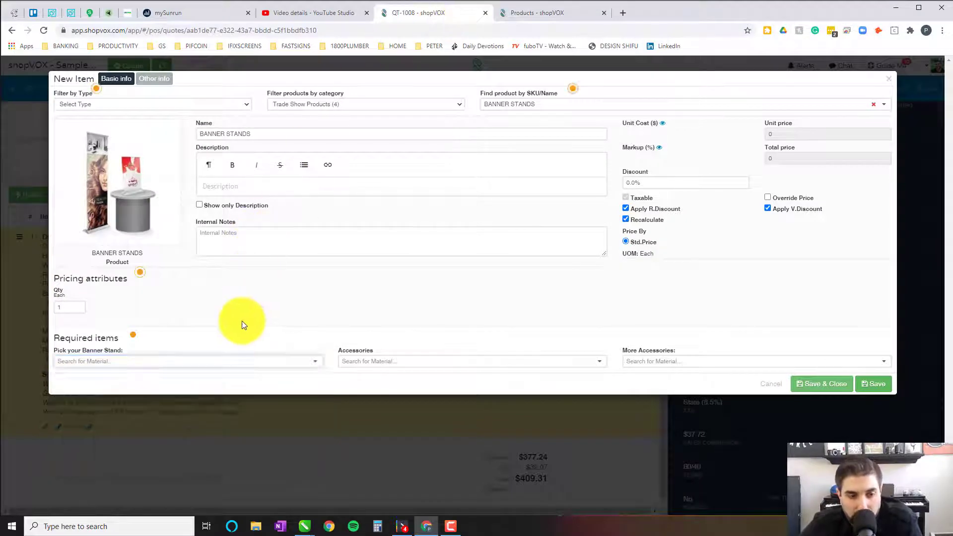
click(165, 359)
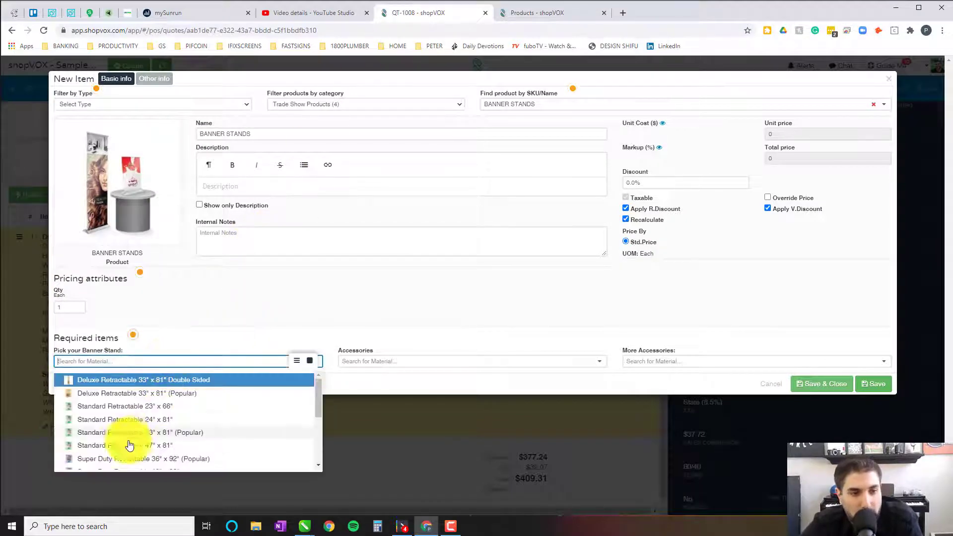
click(169, 433)
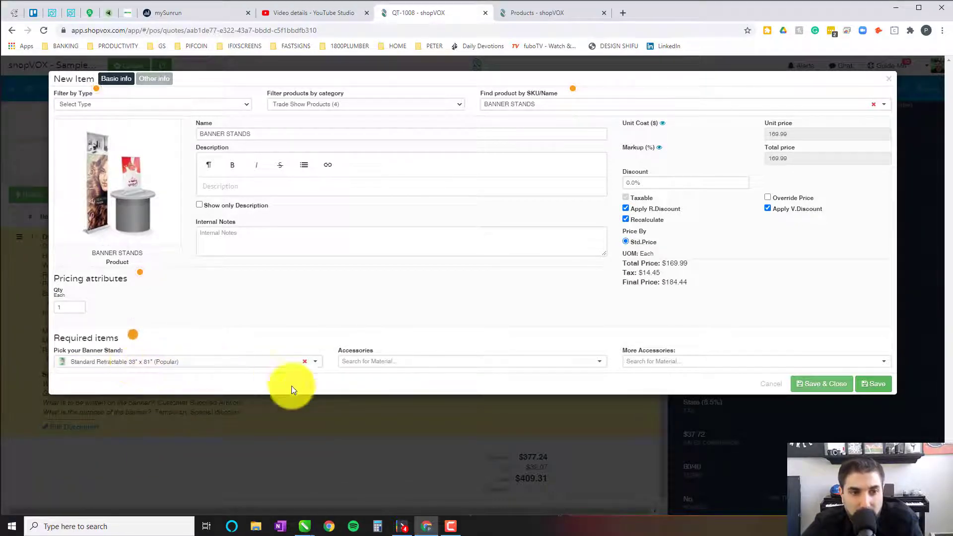
- Preview the available choices for Accessories and More Accessories without selecting any
click(404, 367)
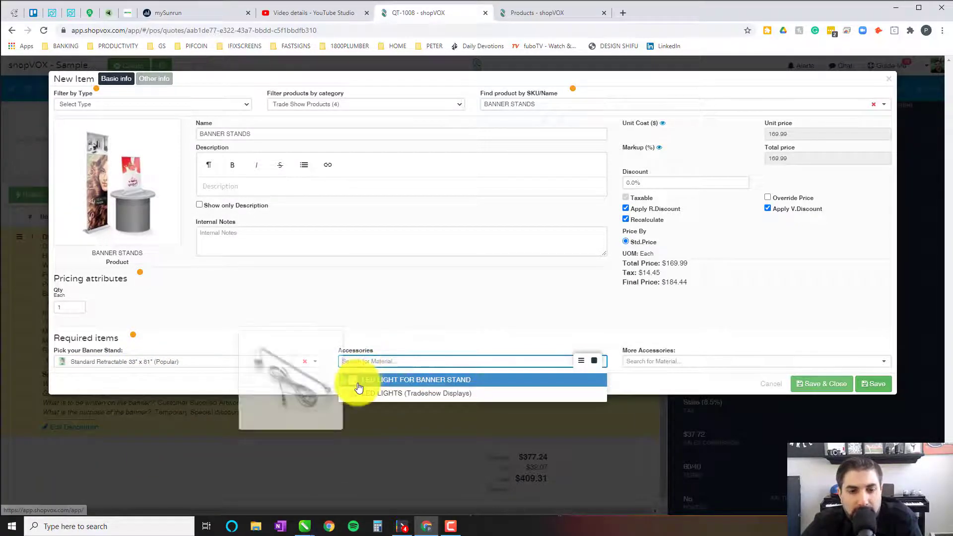
mouse_move(356, 386)
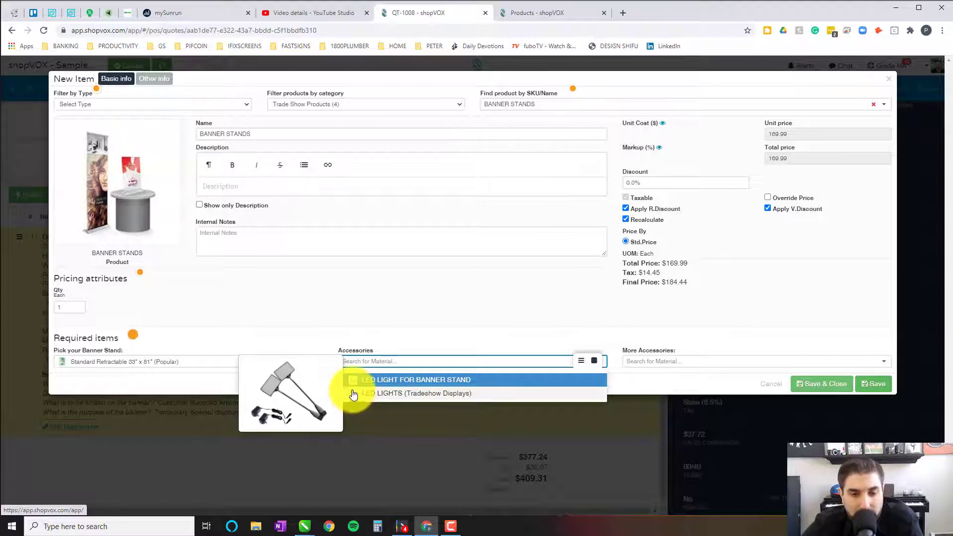
click(667, 359)
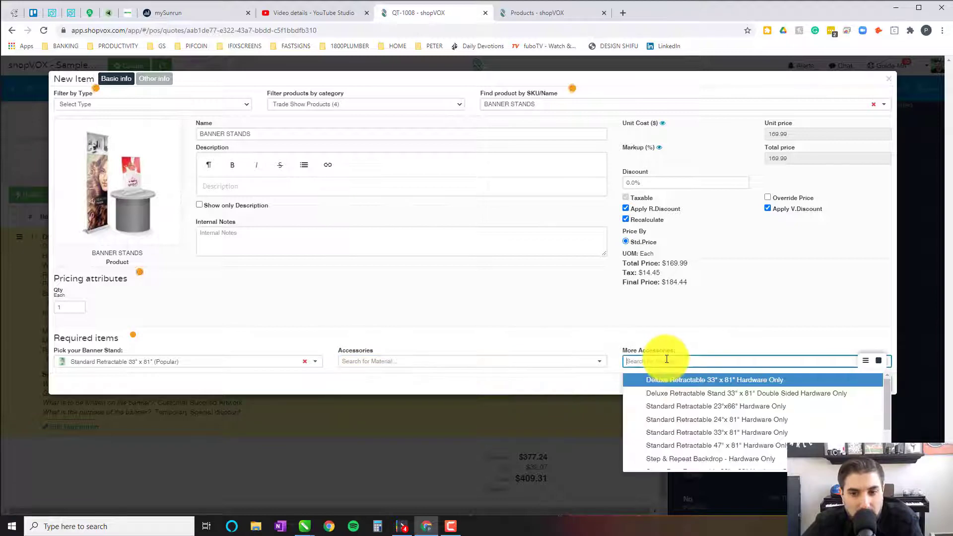
click(708, 341)
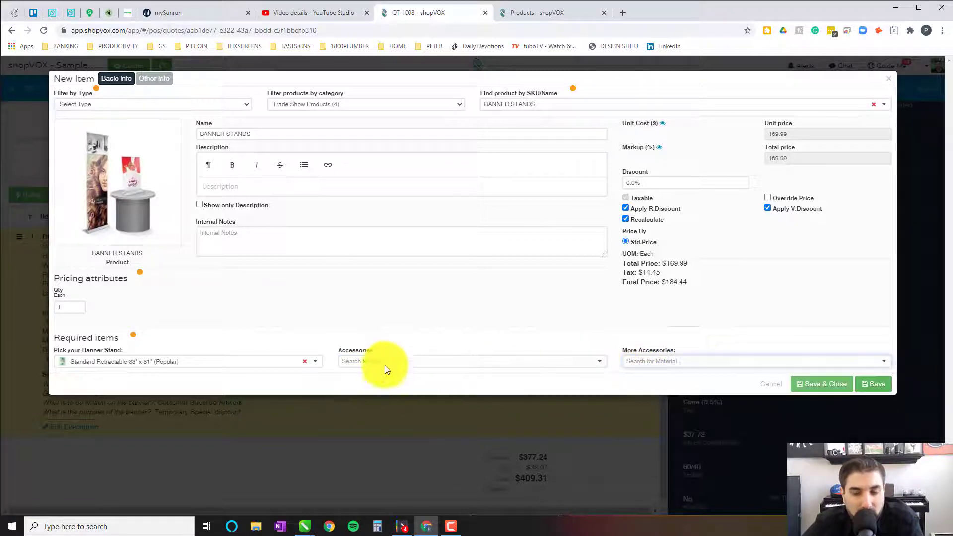
- Set the Accessories option to LED LIGHT FOR BANNER STAND
click(358, 360)
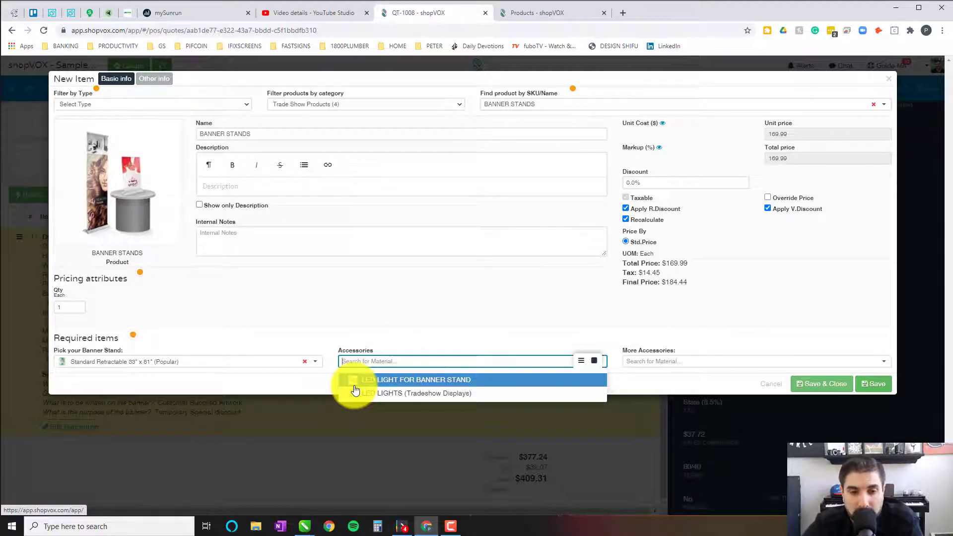
mouse_move(356, 386)
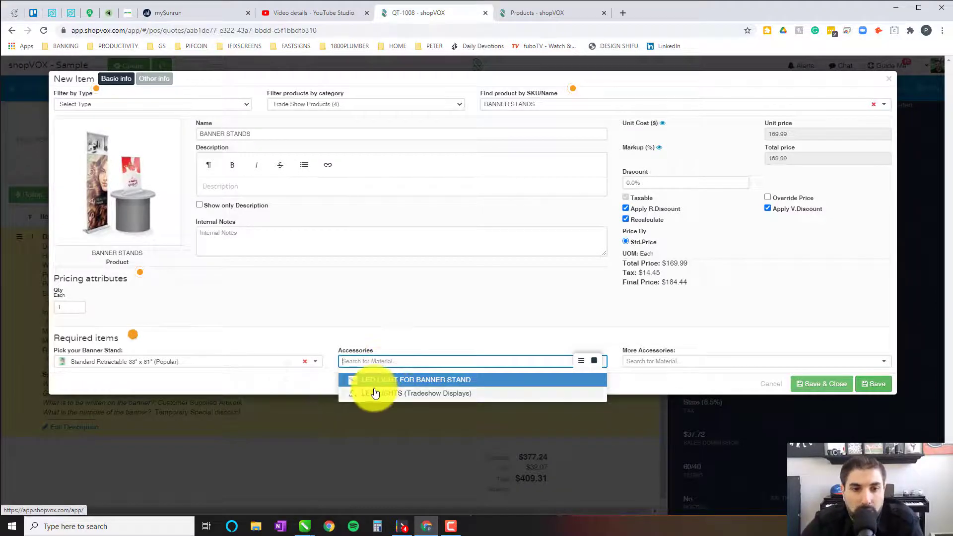
click(373, 381)
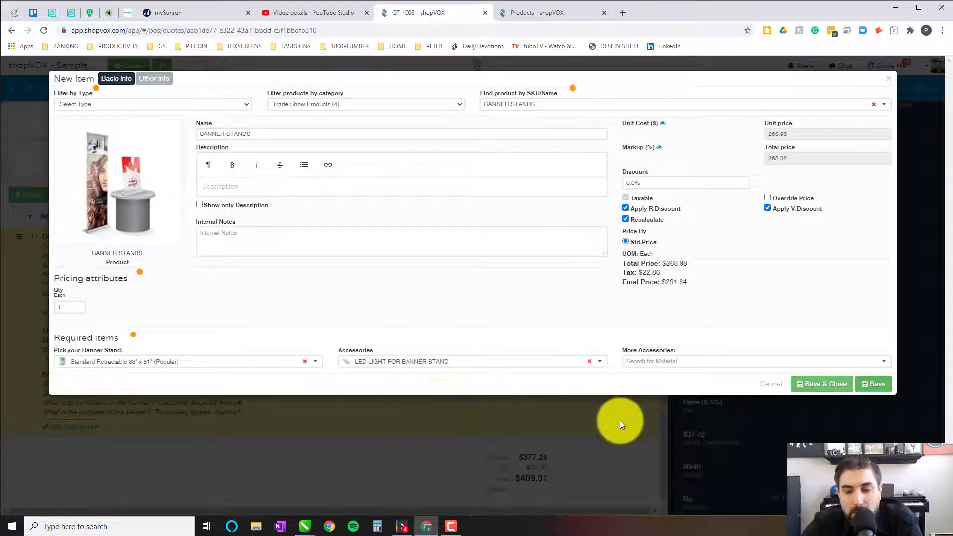
- Look through the hardware-only choices for More Accessories, leave that option empty, and save and close the BANNER STANDS item
click(686, 362)
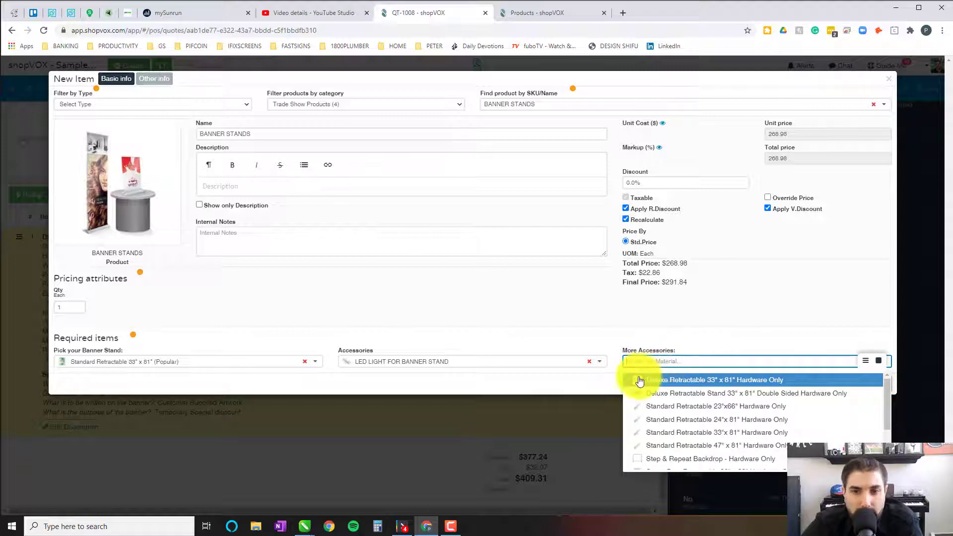
mouse_move(638, 382)
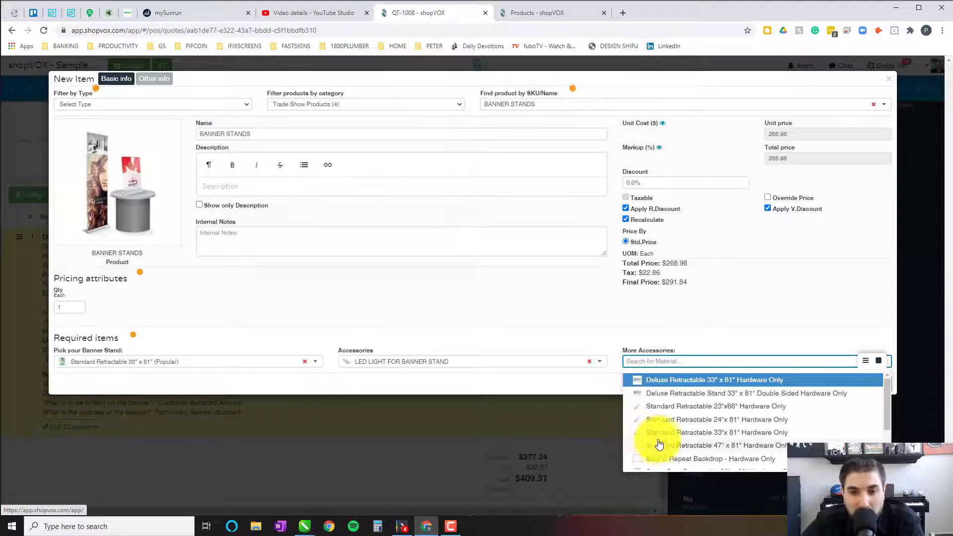
scroll(653, 445, down, 3)
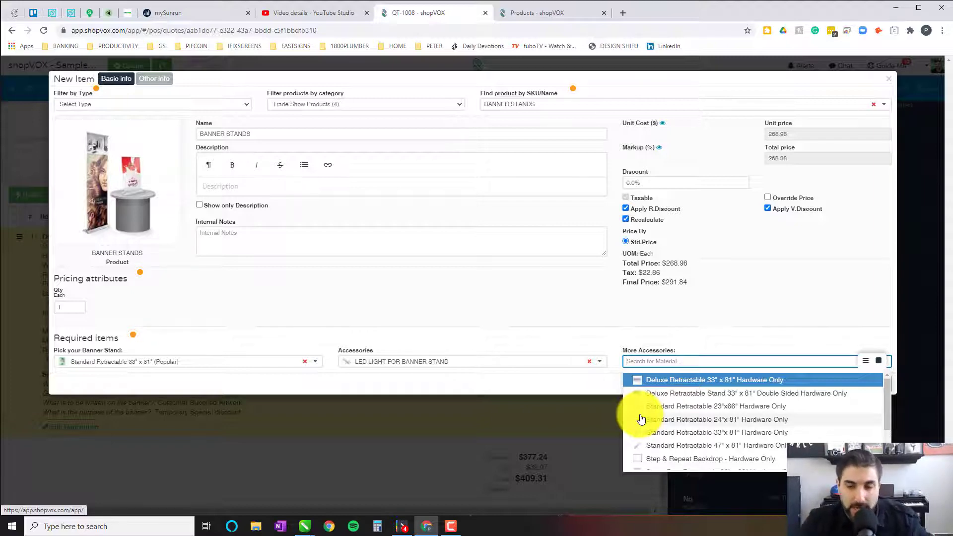
click(643, 335)
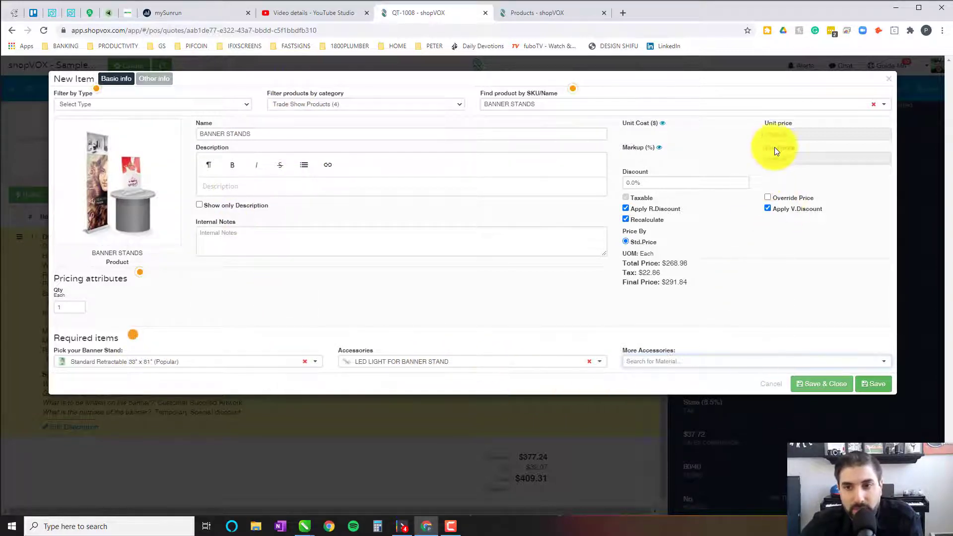
click(837, 390)
- Review the BANNER STANDS line item on the quote, highlighting the retractable stand's description and the quote's margin percentage
scroll(177, 395, down, 3)
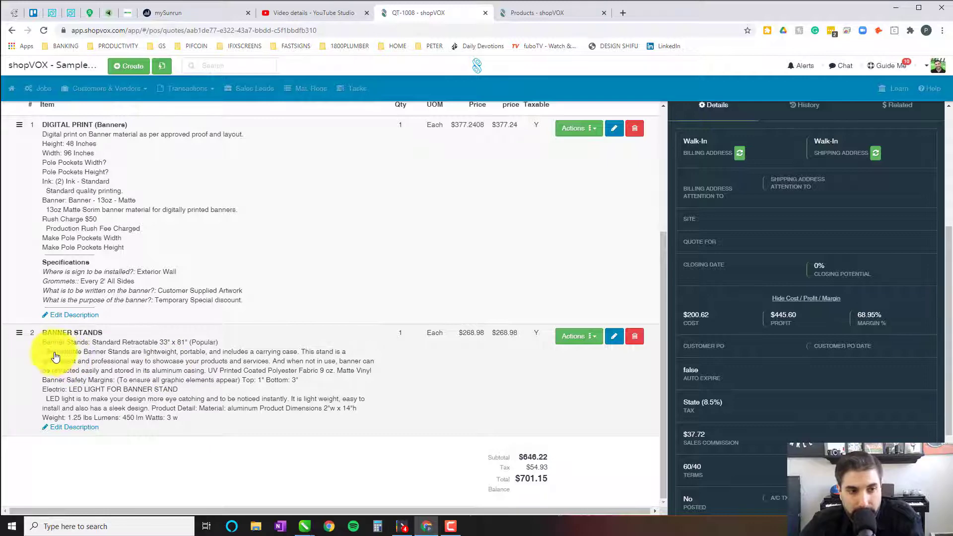
drag(47, 353, 261, 391)
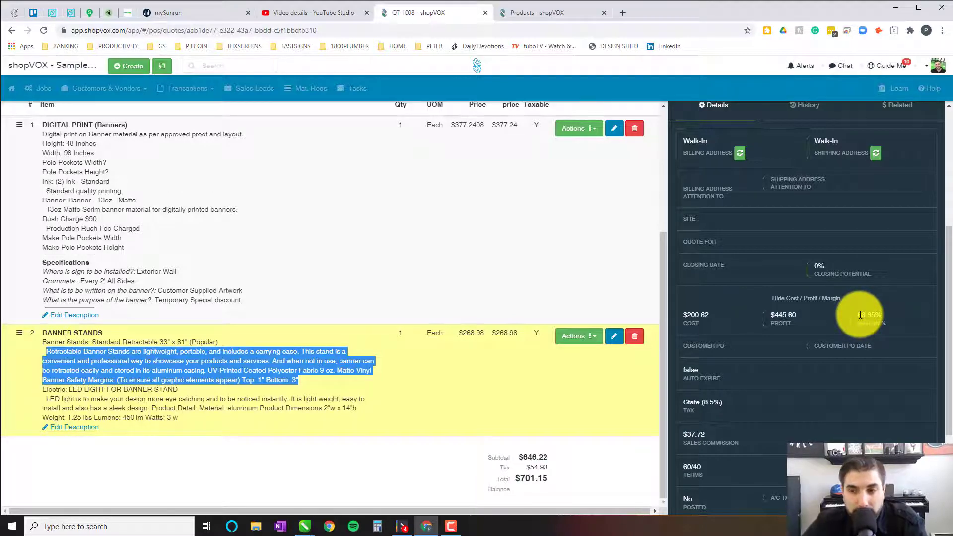
drag(860, 315, 884, 315)
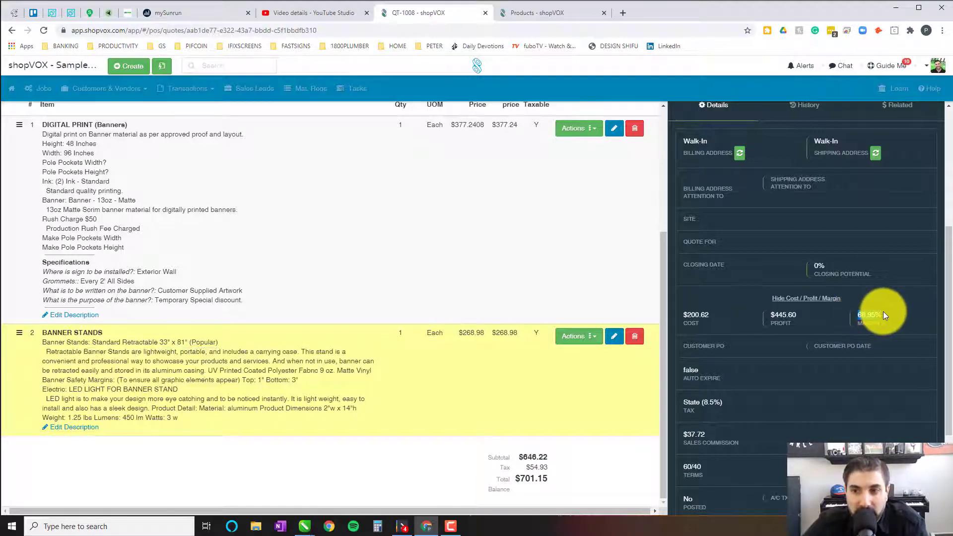
click(867, 318)
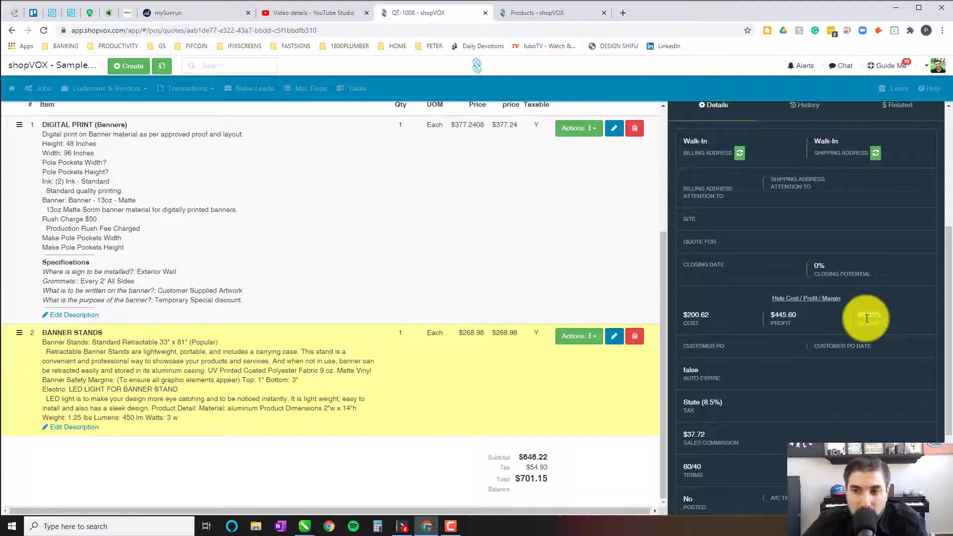